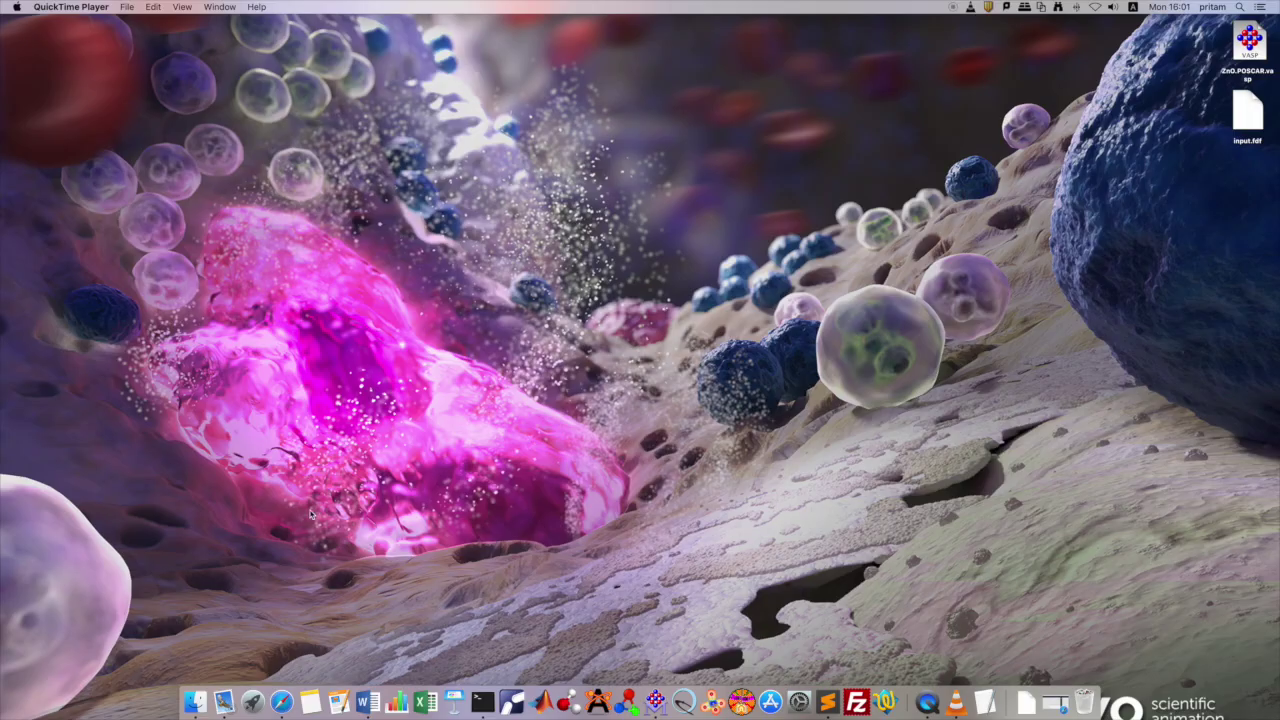
Step: Return to the Materials Project ZnO search results and open the mp-2133 material page
click(281, 702)
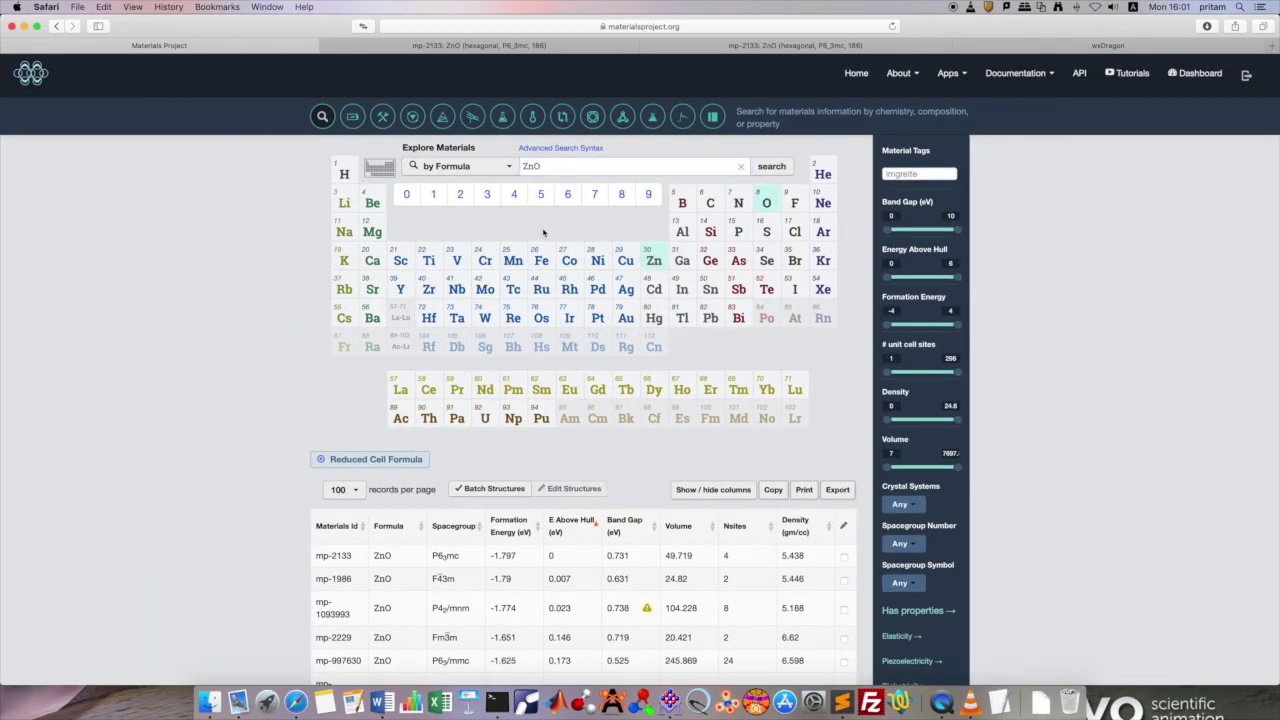
drag(548, 167, 518, 166)
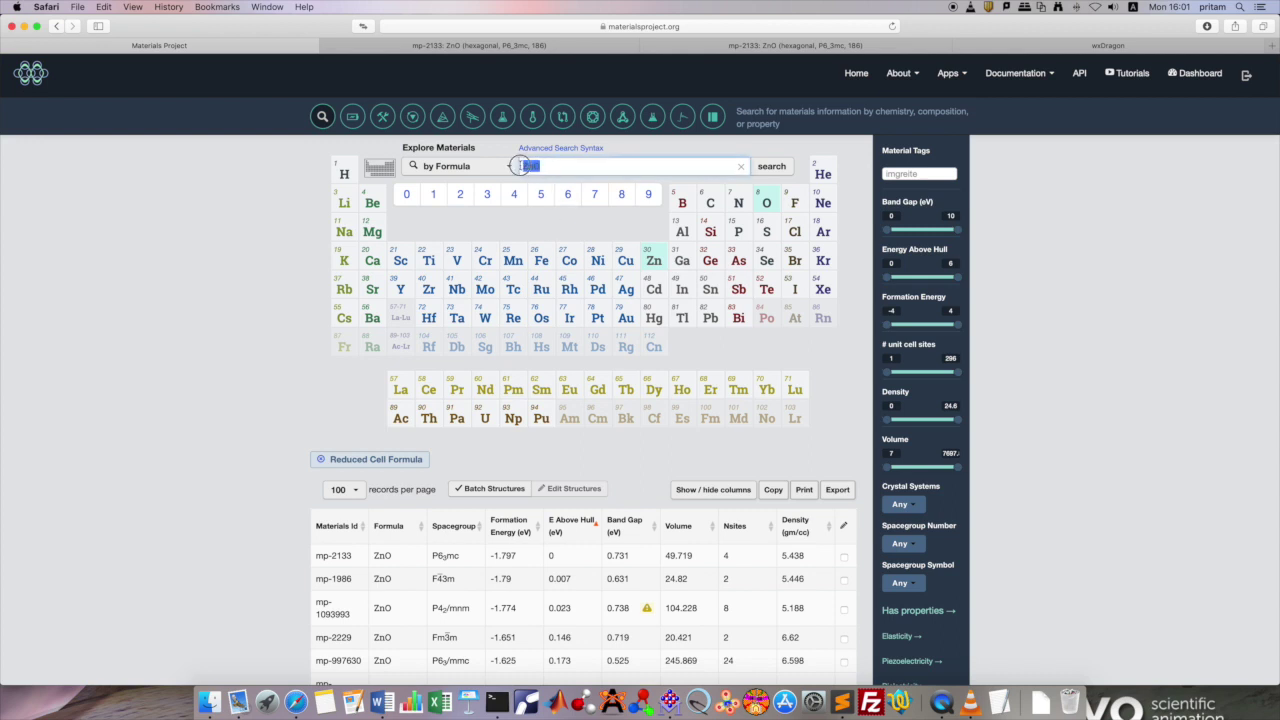
click(541, 167)
scroll(553, 170, down, 2)
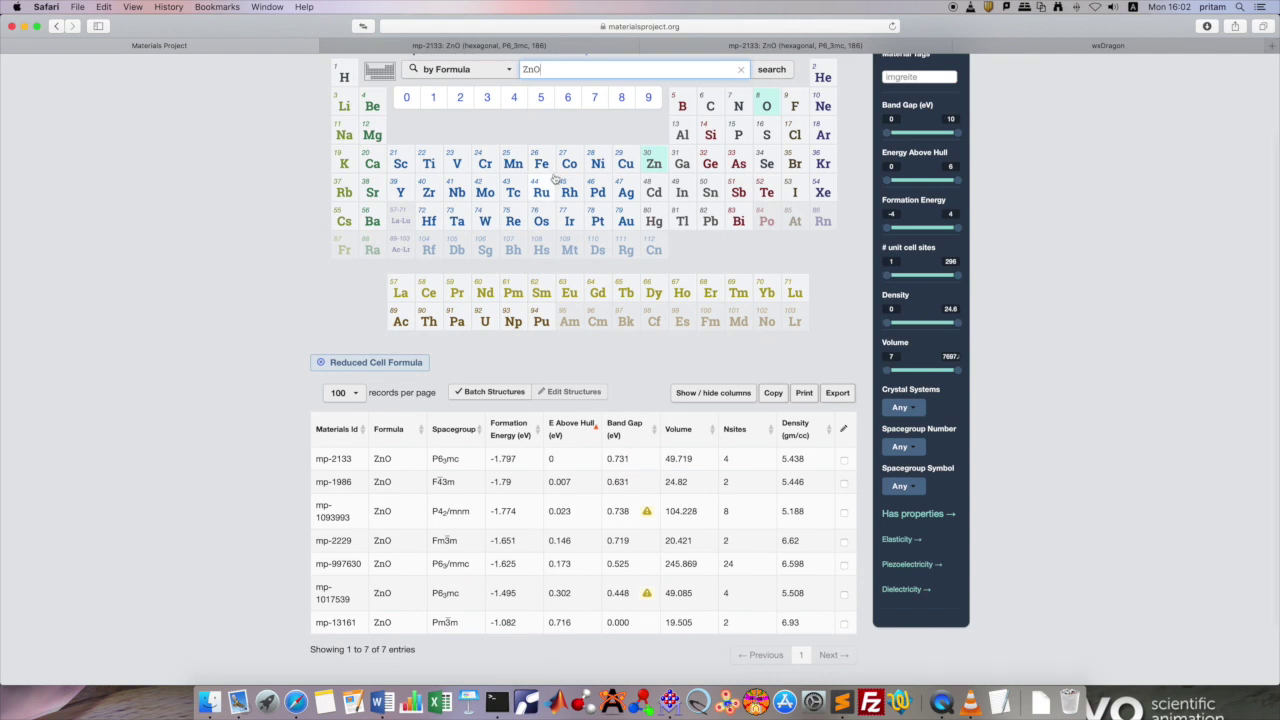
click(347, 462)
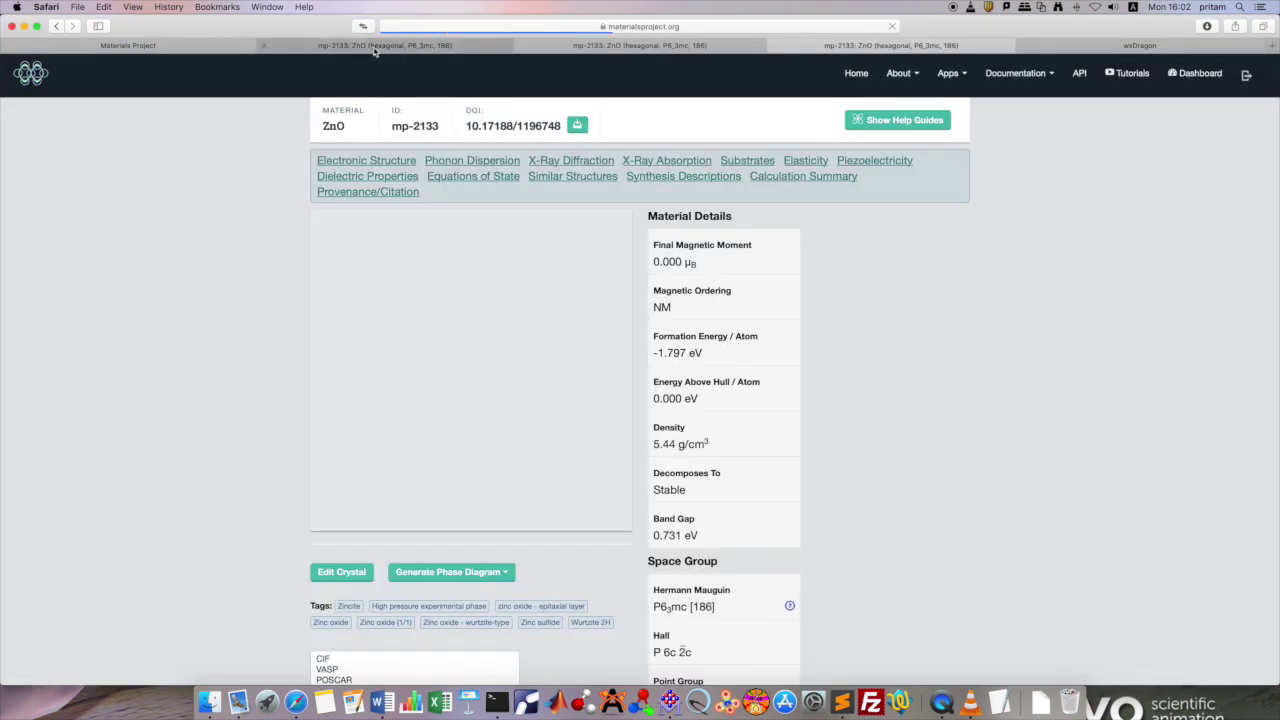
Step: Add VASP to the mp-2133 download file formats, then minimize the browser
scroll(612, 51, down, 1)
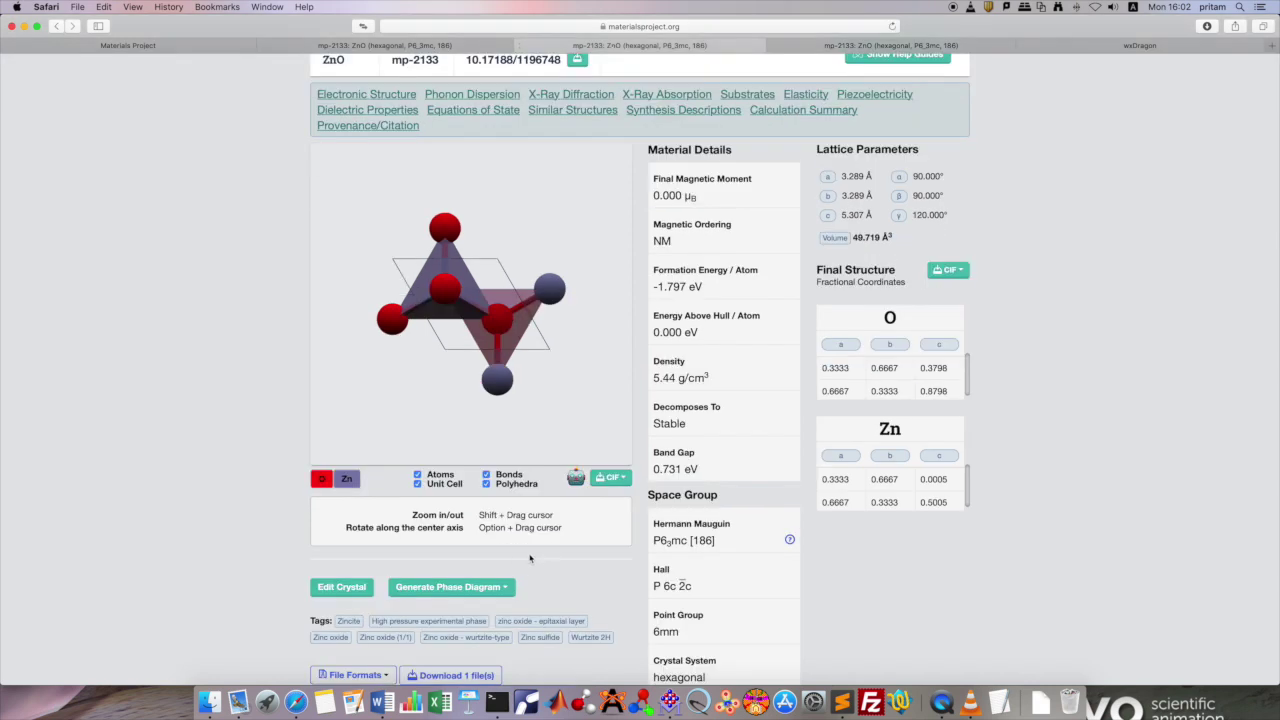
scroll(530, 558, down, 3)
click(386, 513)
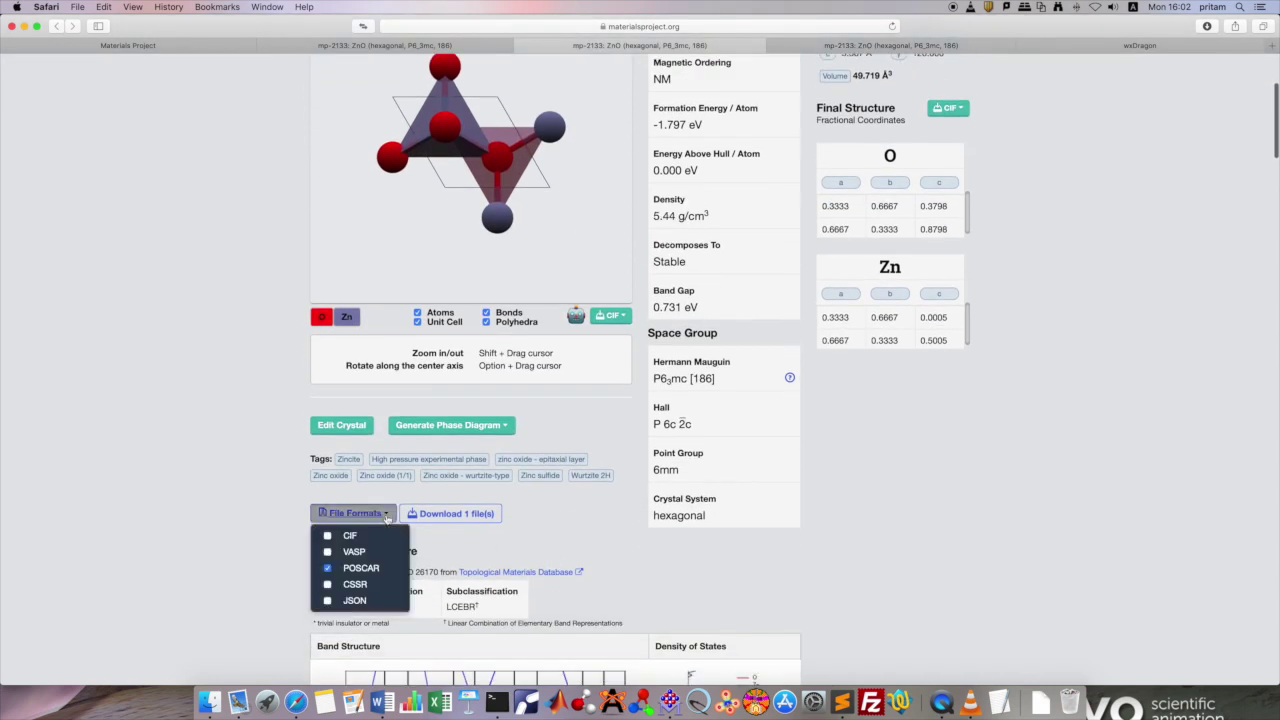
click(328, 552)
scroll(552, 520, up, 5)
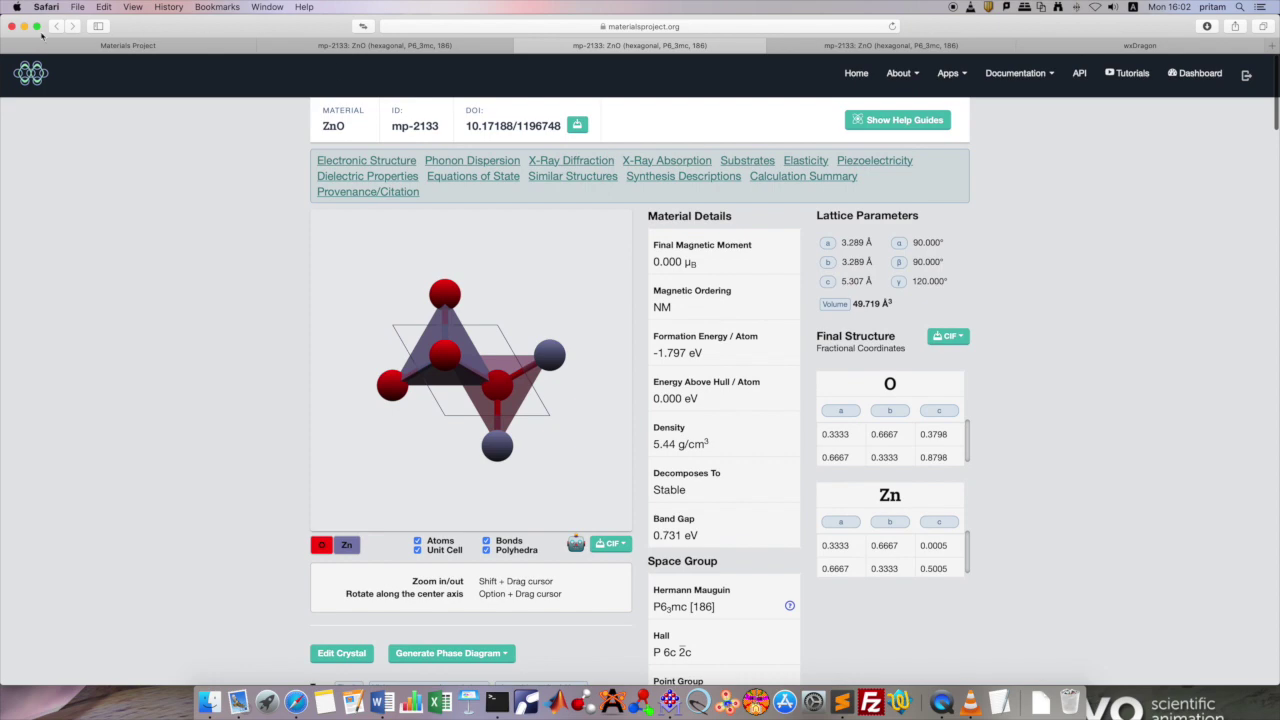
click(24, 26)
Step: Open ZnO.POSCAR.vasp in CrystalMaker, enlarge the window and rotate the Zn–O unit cell
click(1254, 56)
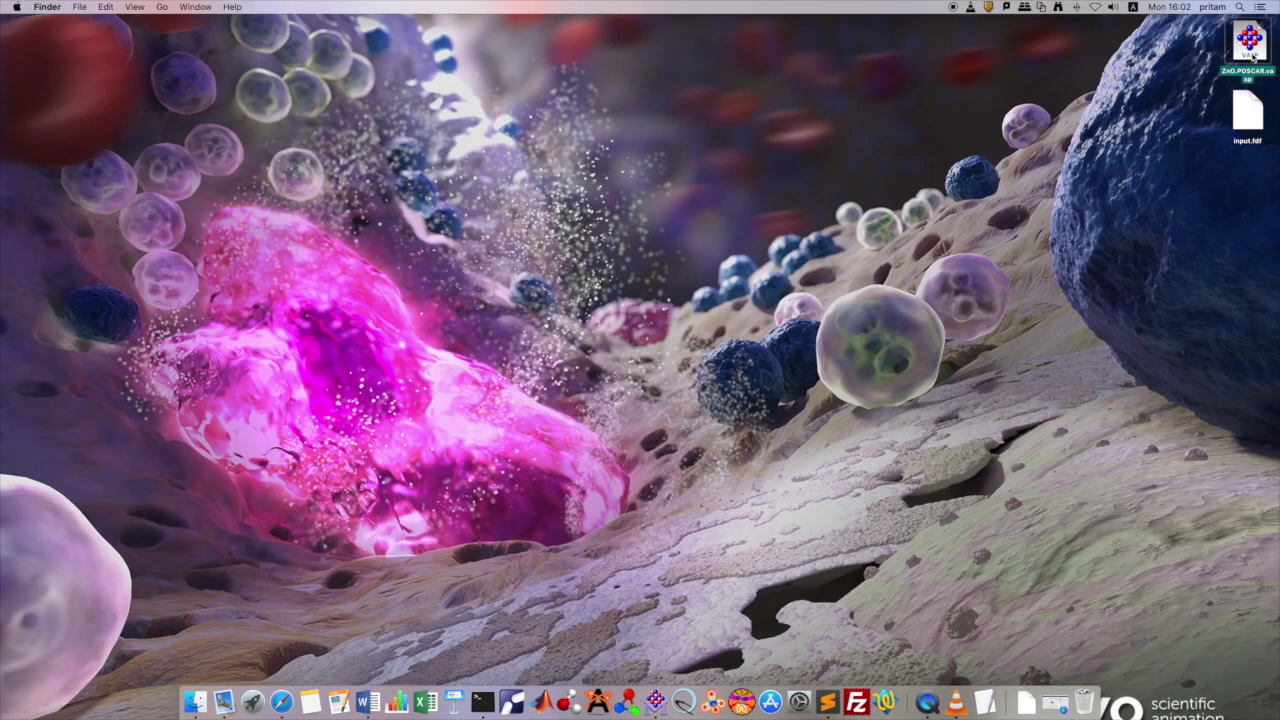
double_click(1254, 56)
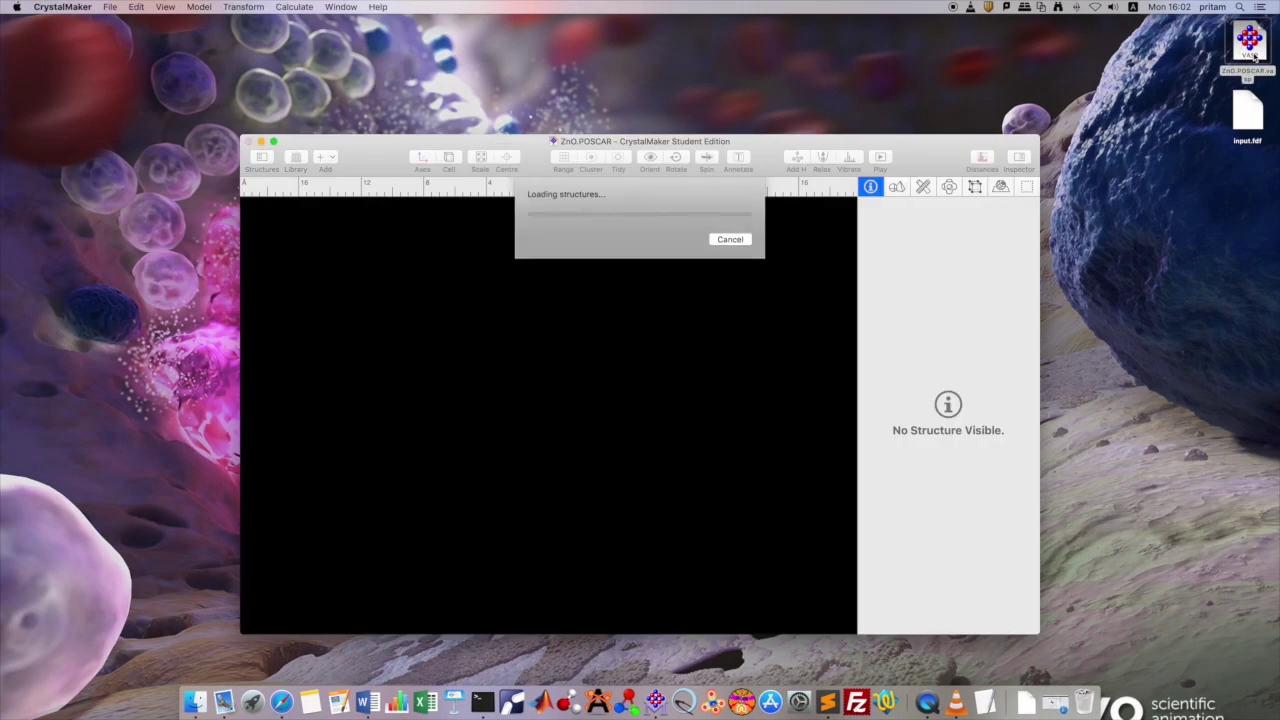
double_click(760, 141)
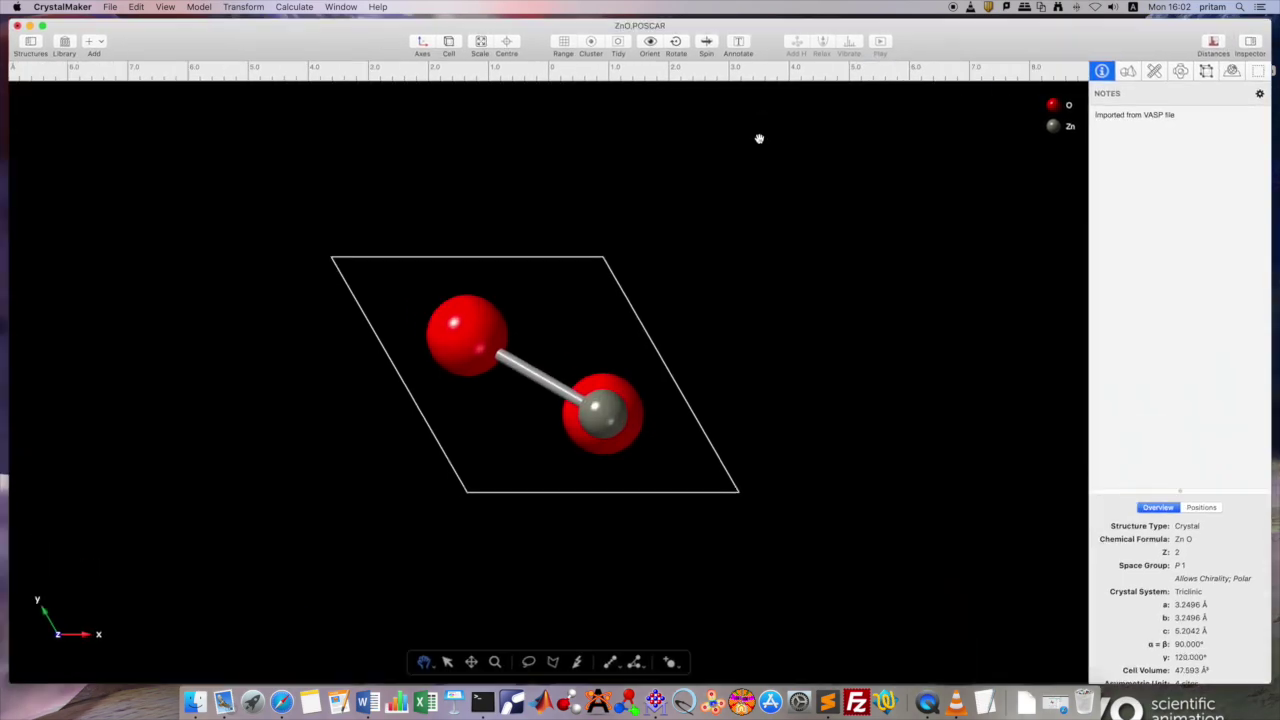
drag(521, 324, 681, 482)
click(62, 7)
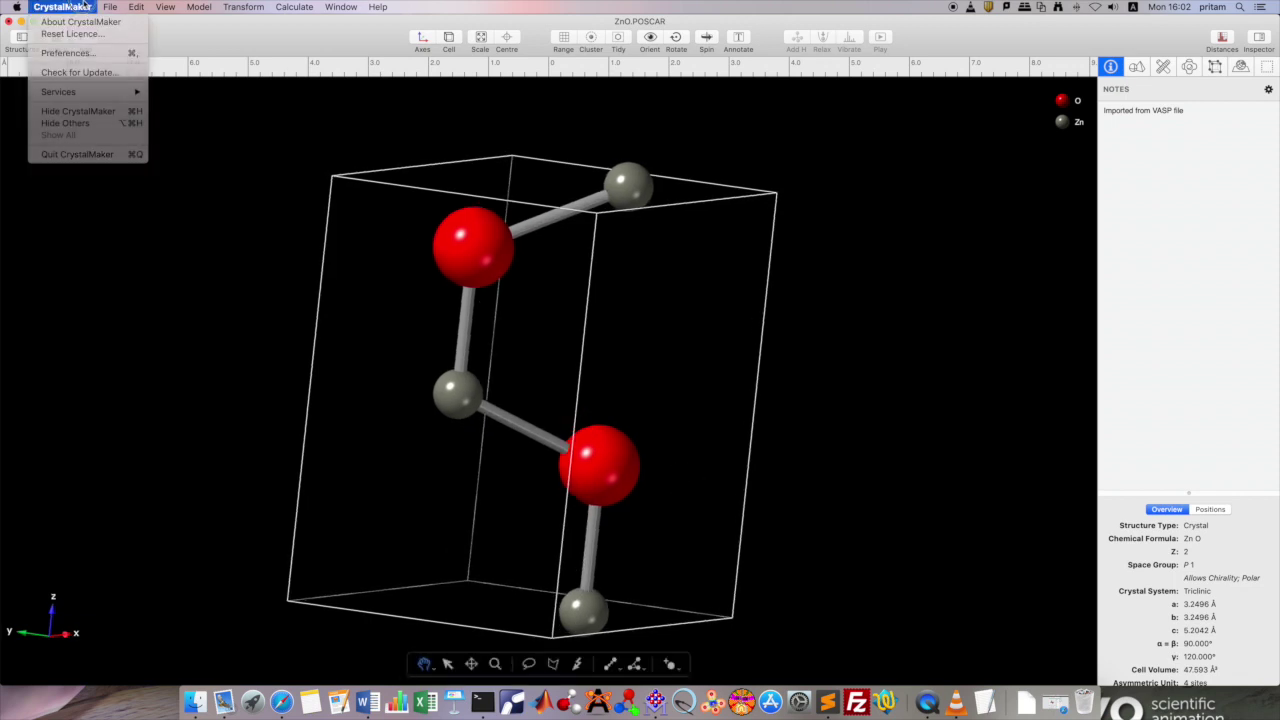
drag(654, 397, 599, 379)
Step: Browse the Export Data formats without exporting, rotate the structure again, and close it unsaved
click(110, 7)
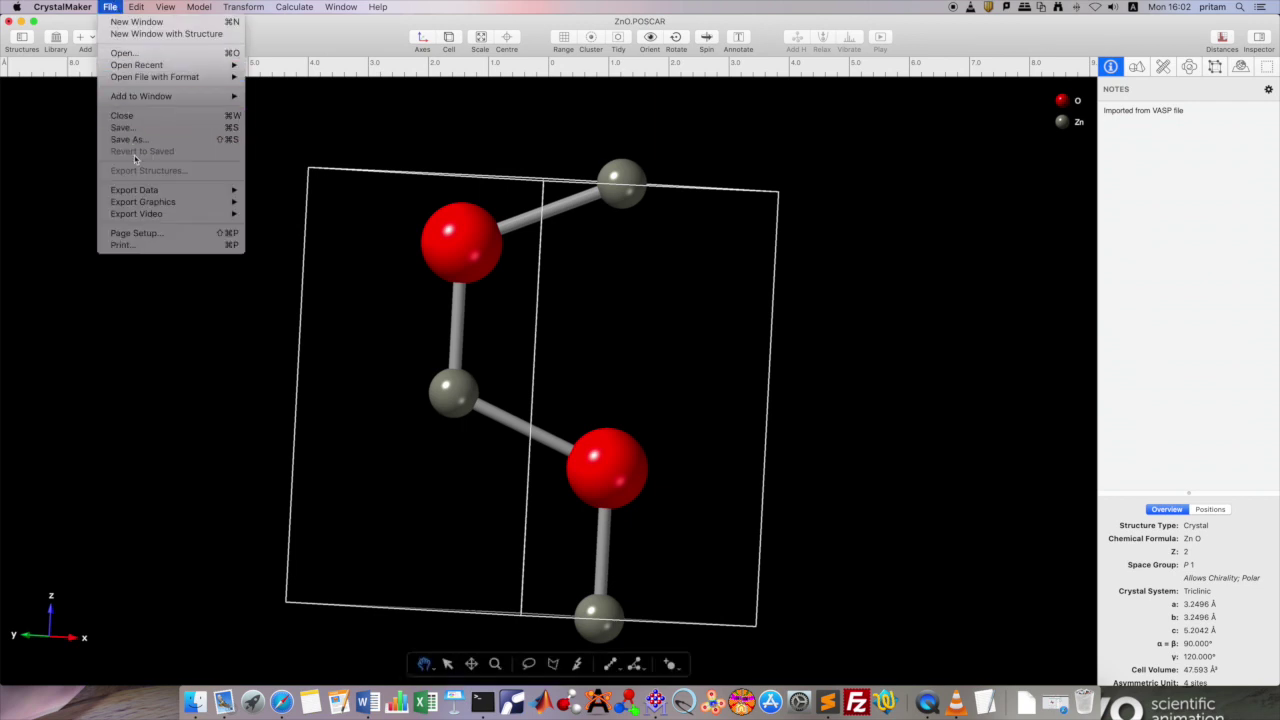
mouse_move(149, 193)
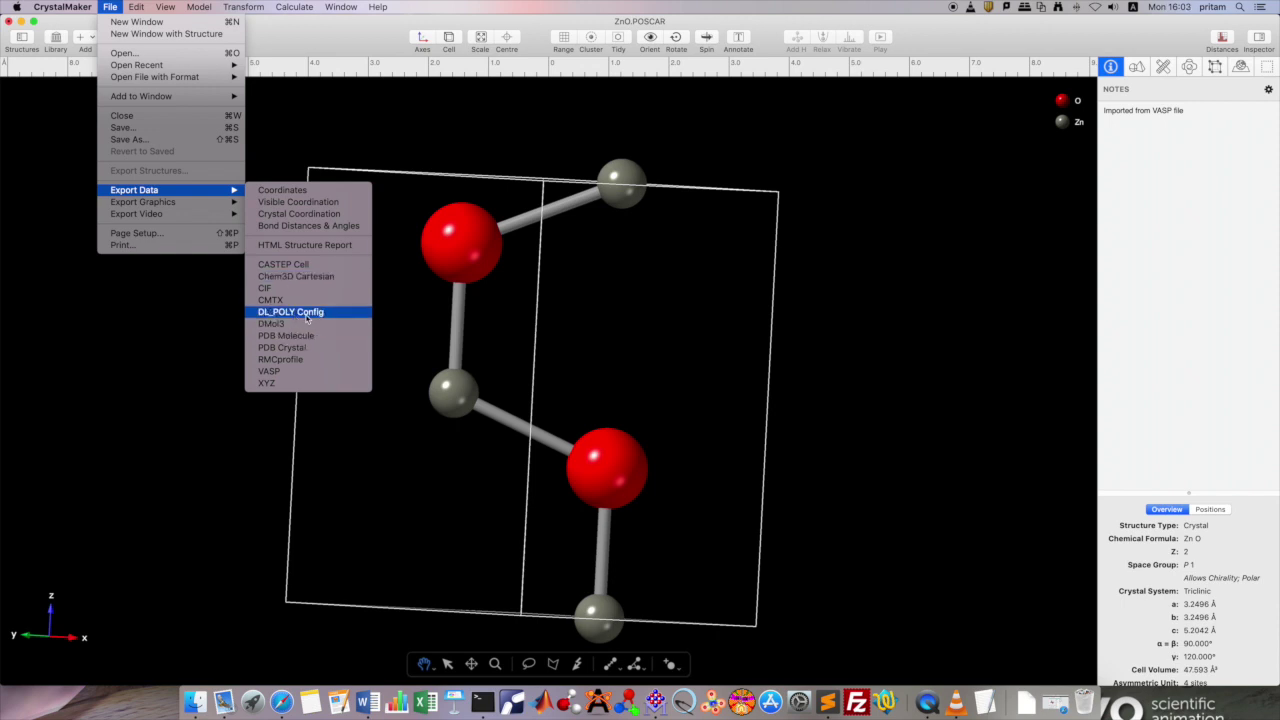
click(345, 130)
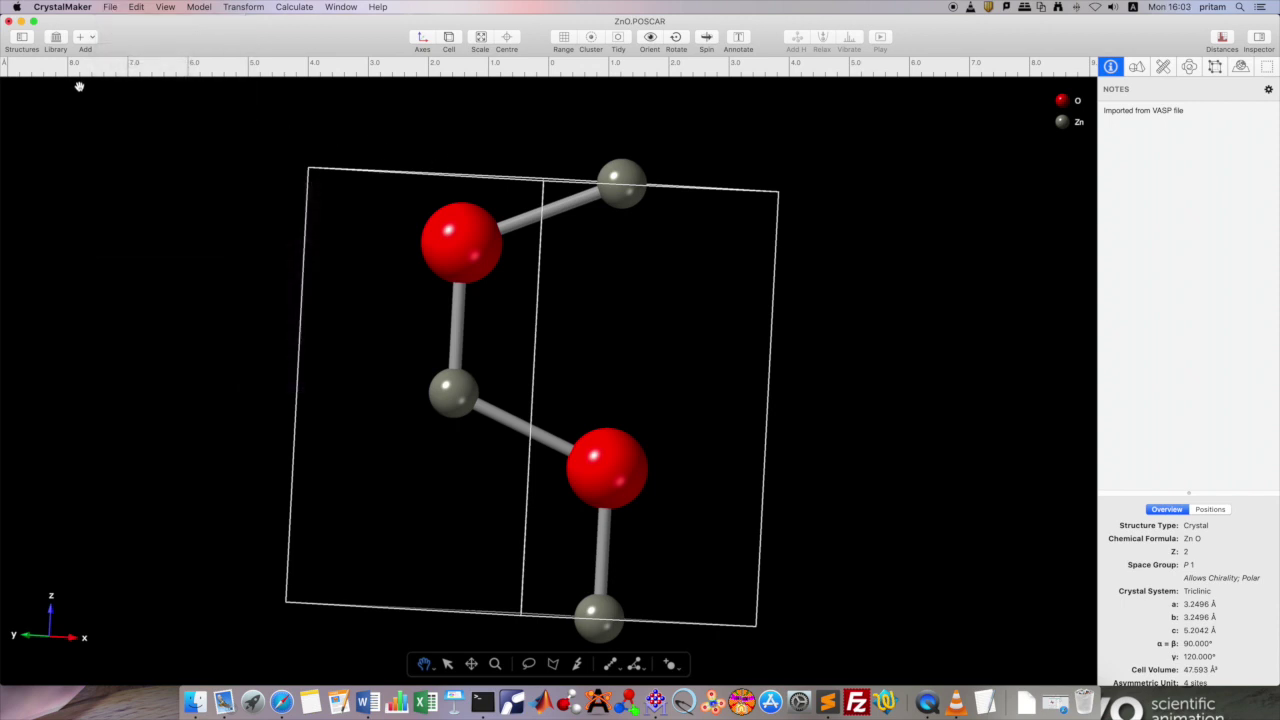
drag(576, 300, 660, 320)
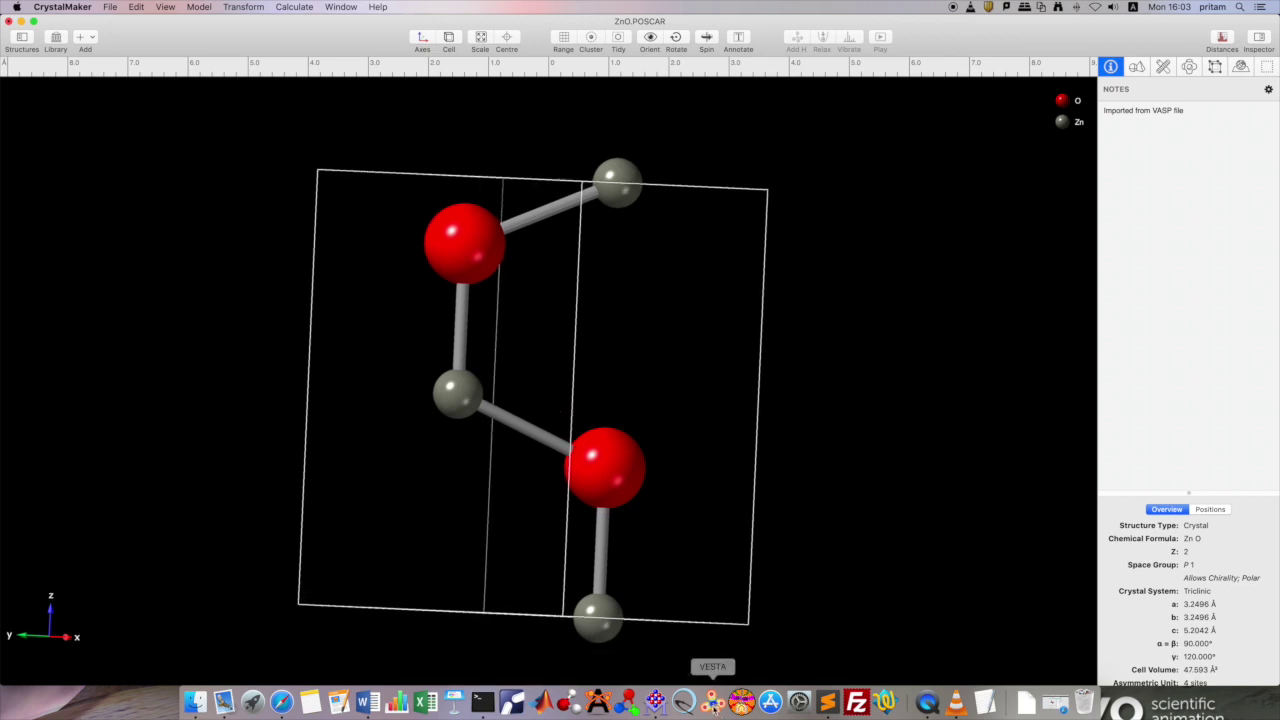
drag(571, 283, 620, 286)
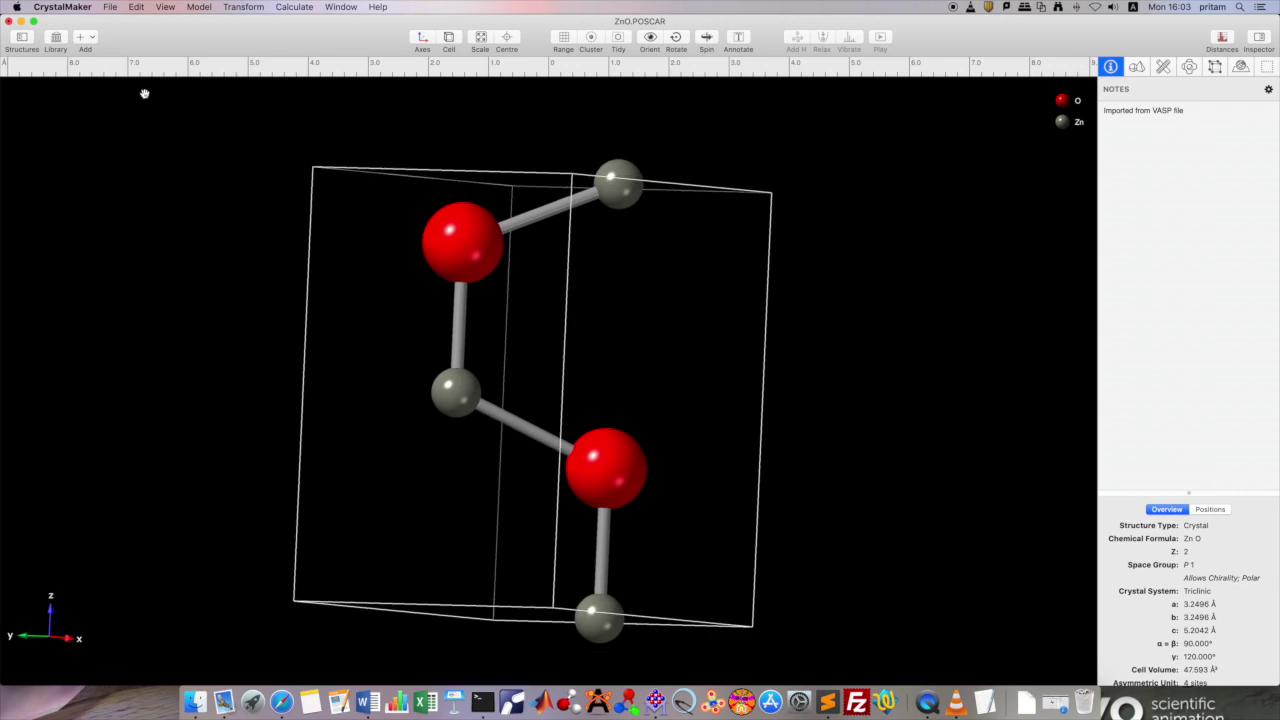
click(9, 21)
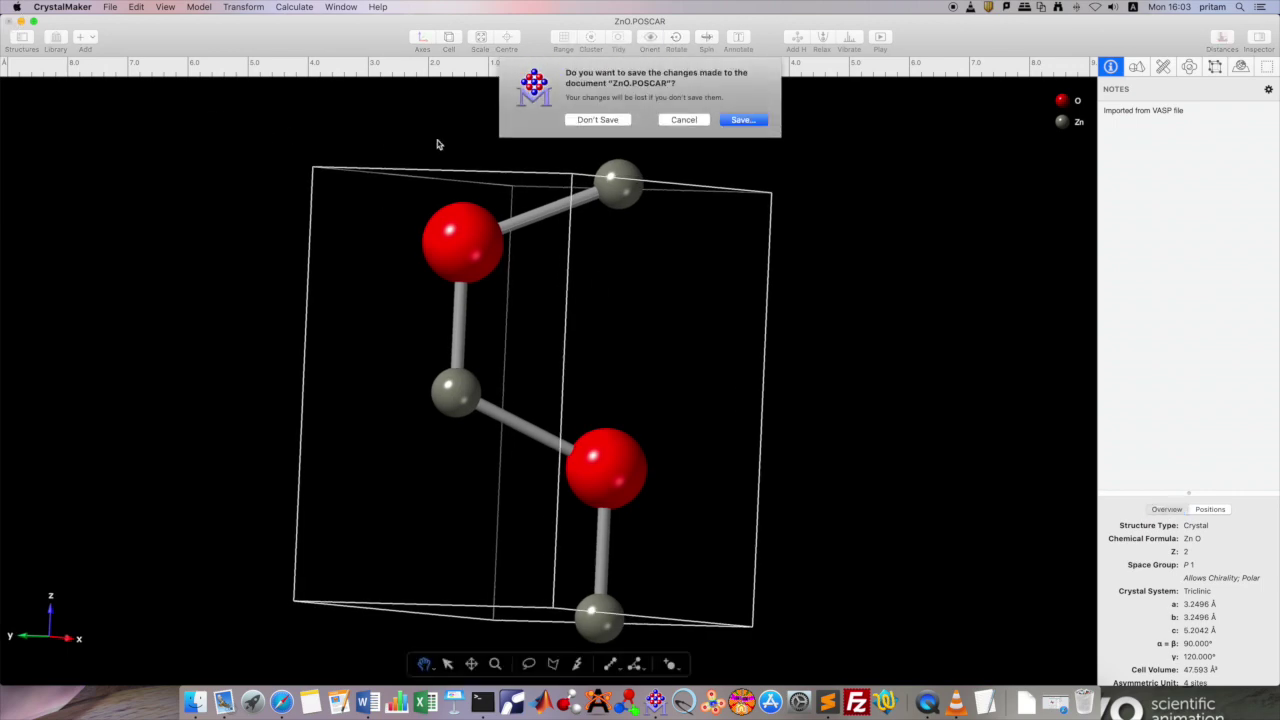
click(597, 120)
Step: View the wxDragon downloads page in Safari, then minimize the browser
click(282, 702)
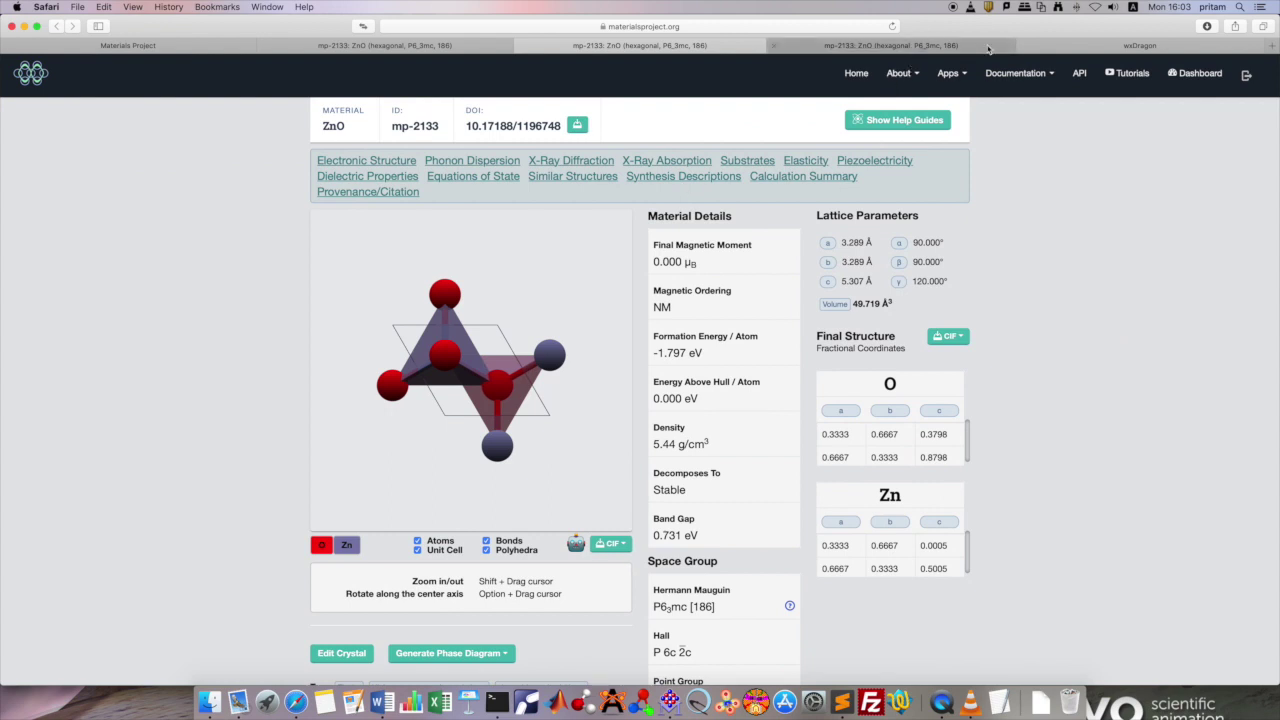
click(1103, 46)
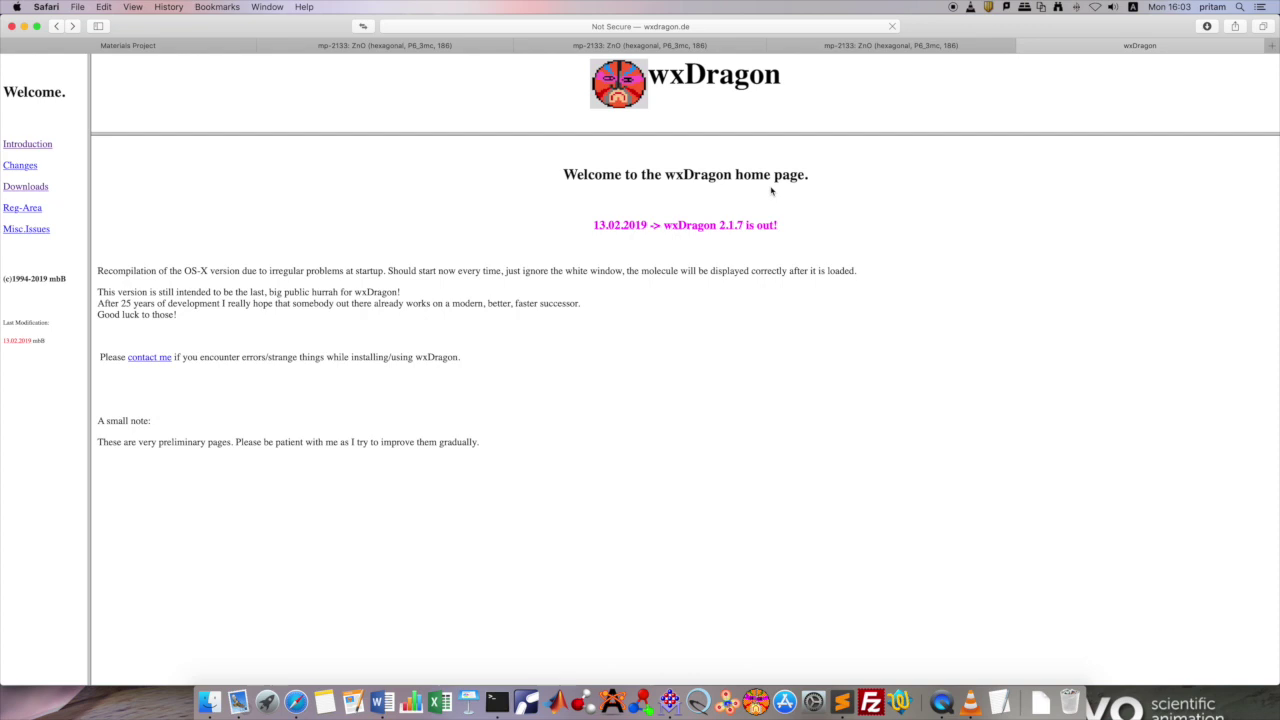
click(24, 187)
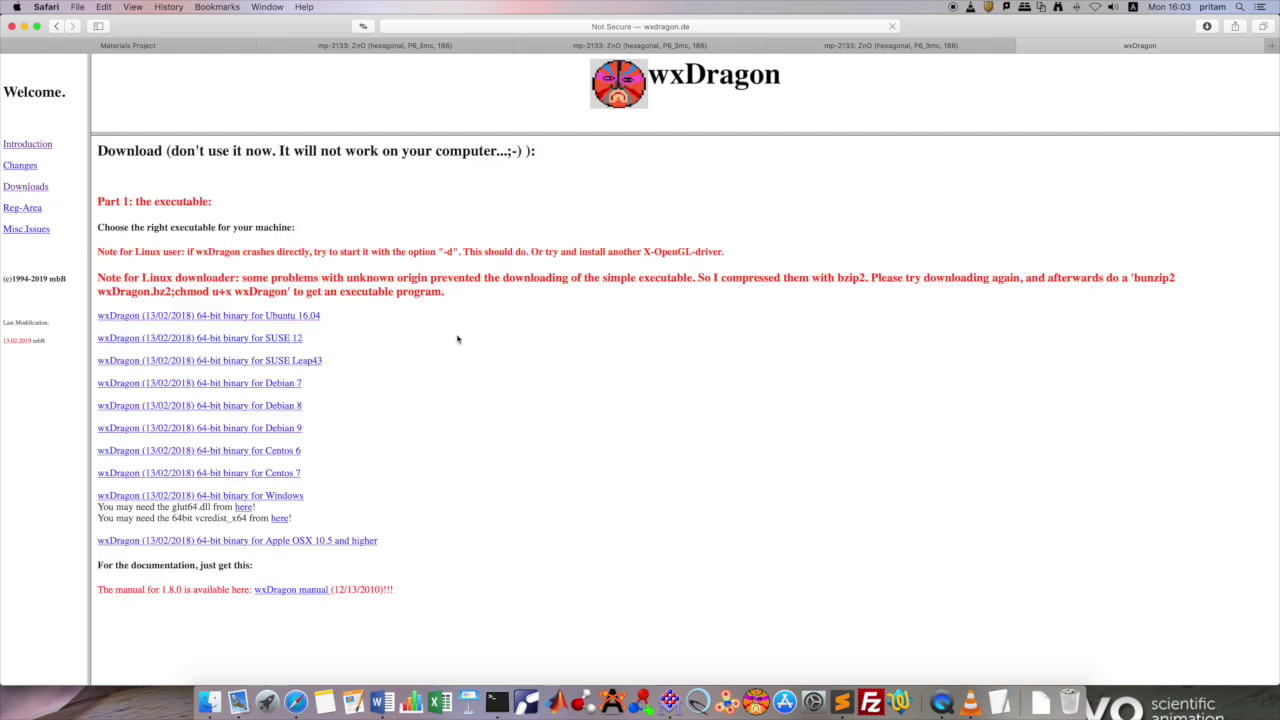
click(25, 27)
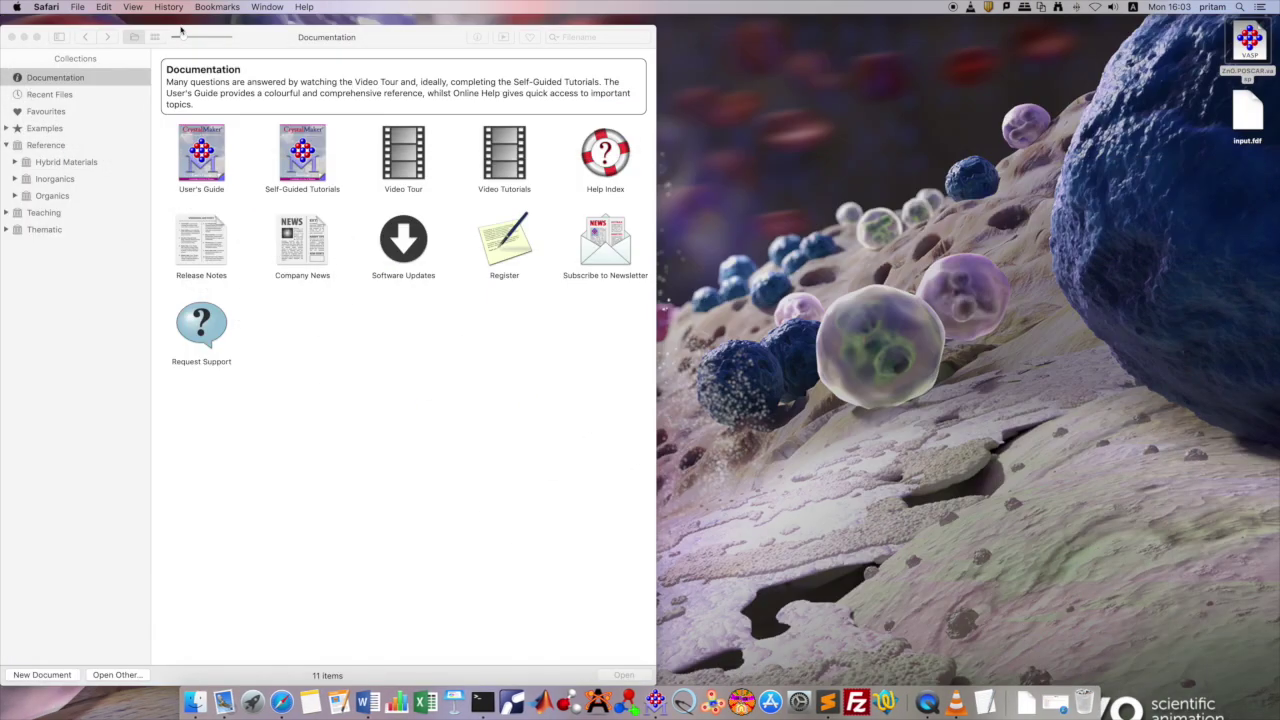
Step: Close the CrystalMaker documentation and launch wxDragon, moving its window higher on screen
click(12, 37)
click(741, 700)
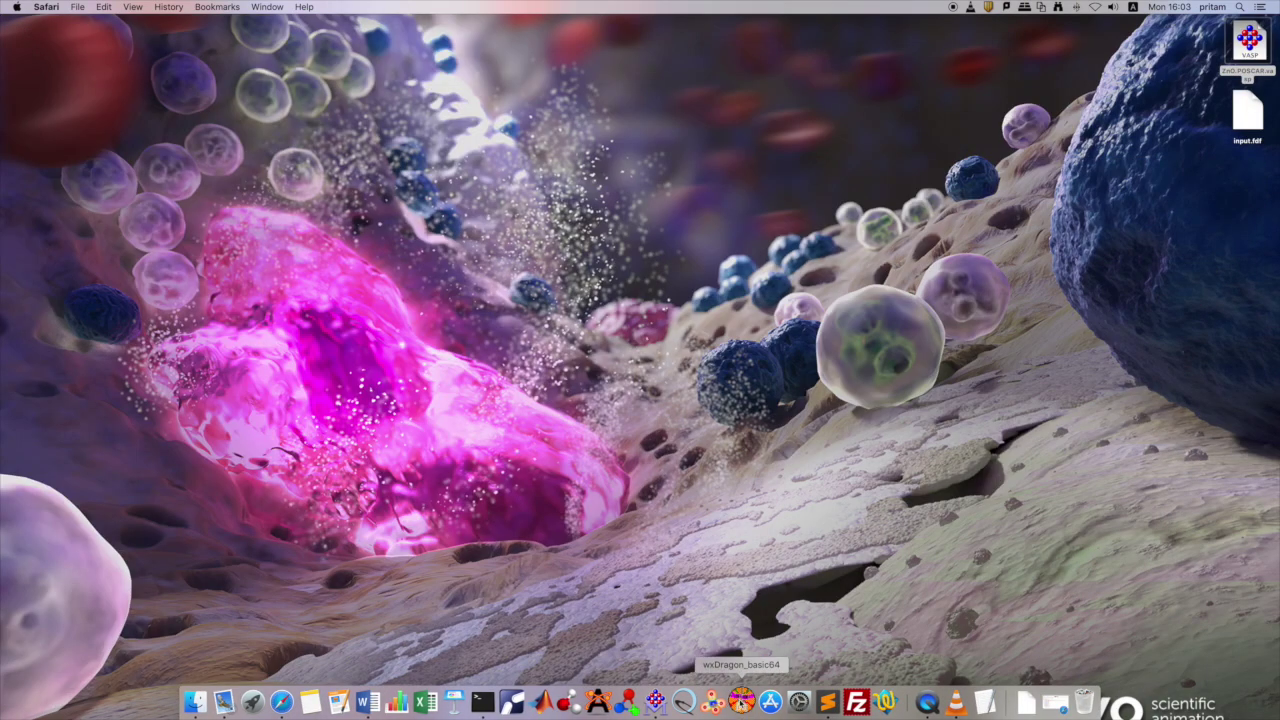
drag(536, 89, 672, 50)
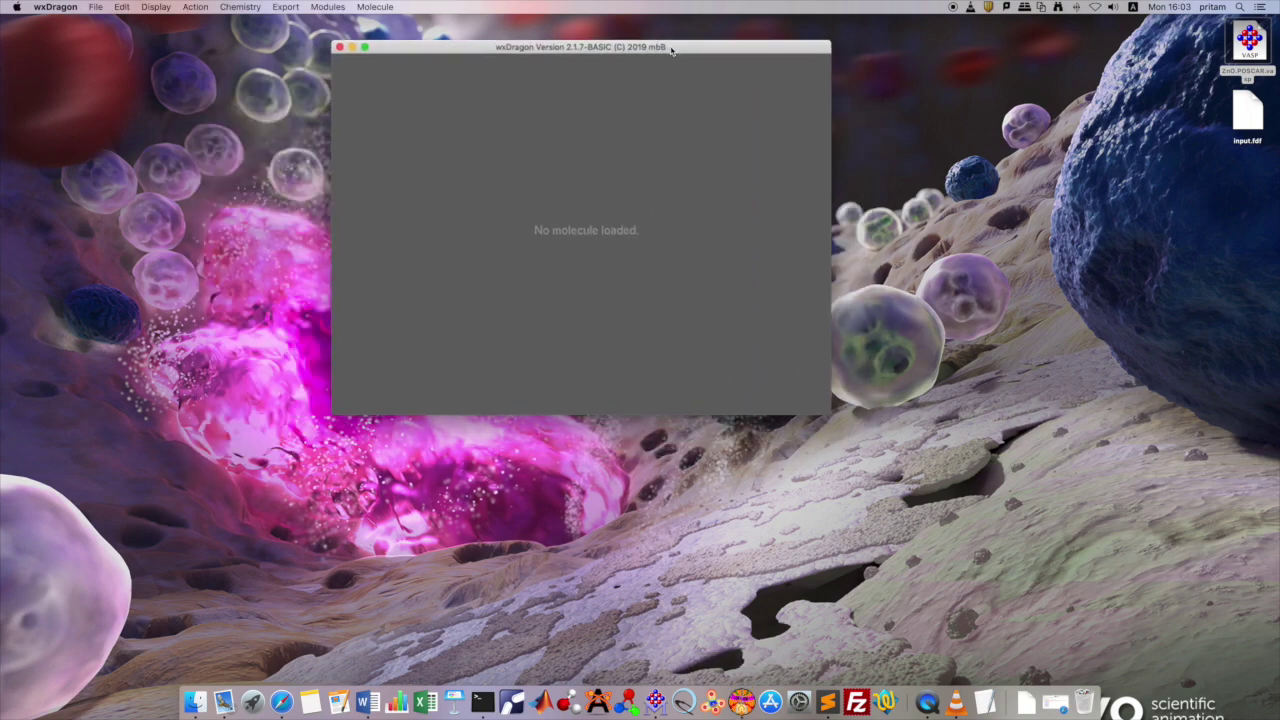
Step: Open ZnO.POSCAR.vasp in wxDragon, rotate it, and bring up the Export format list
click(96, 7)
click(101, 22)
double_click(766, 328)
drag(645, 272, 720, 280)
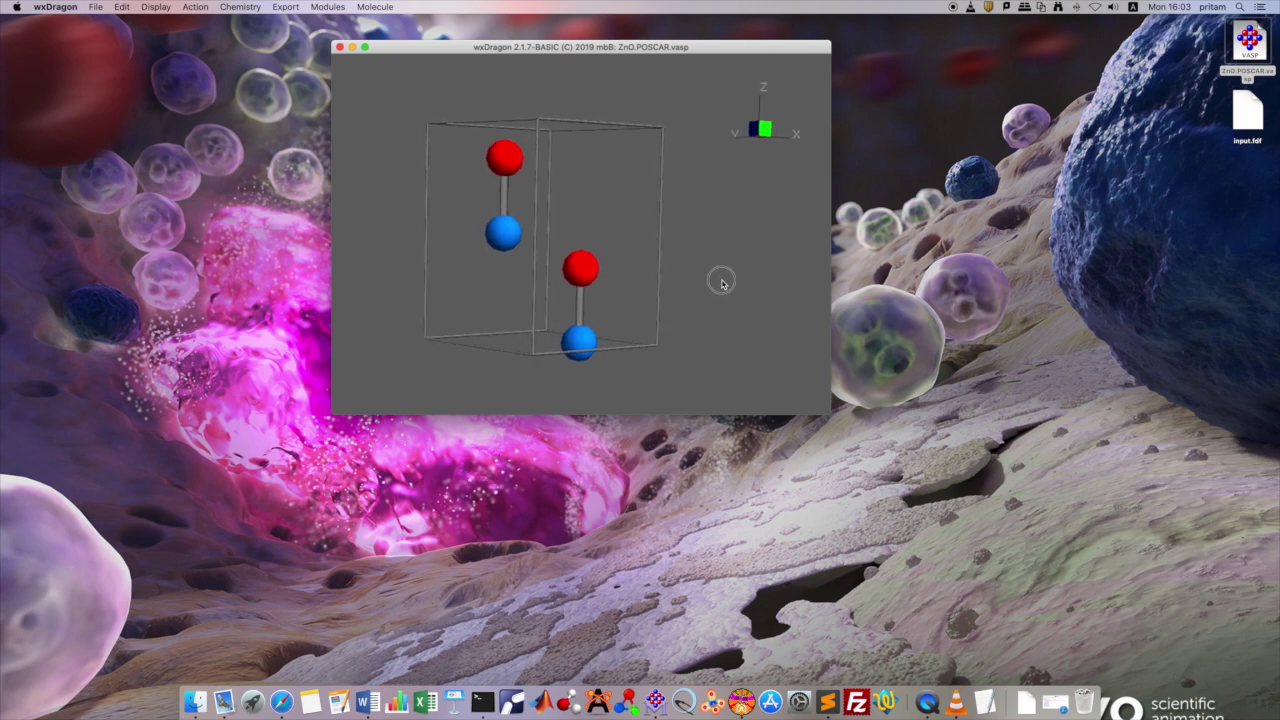
click(285, 7)
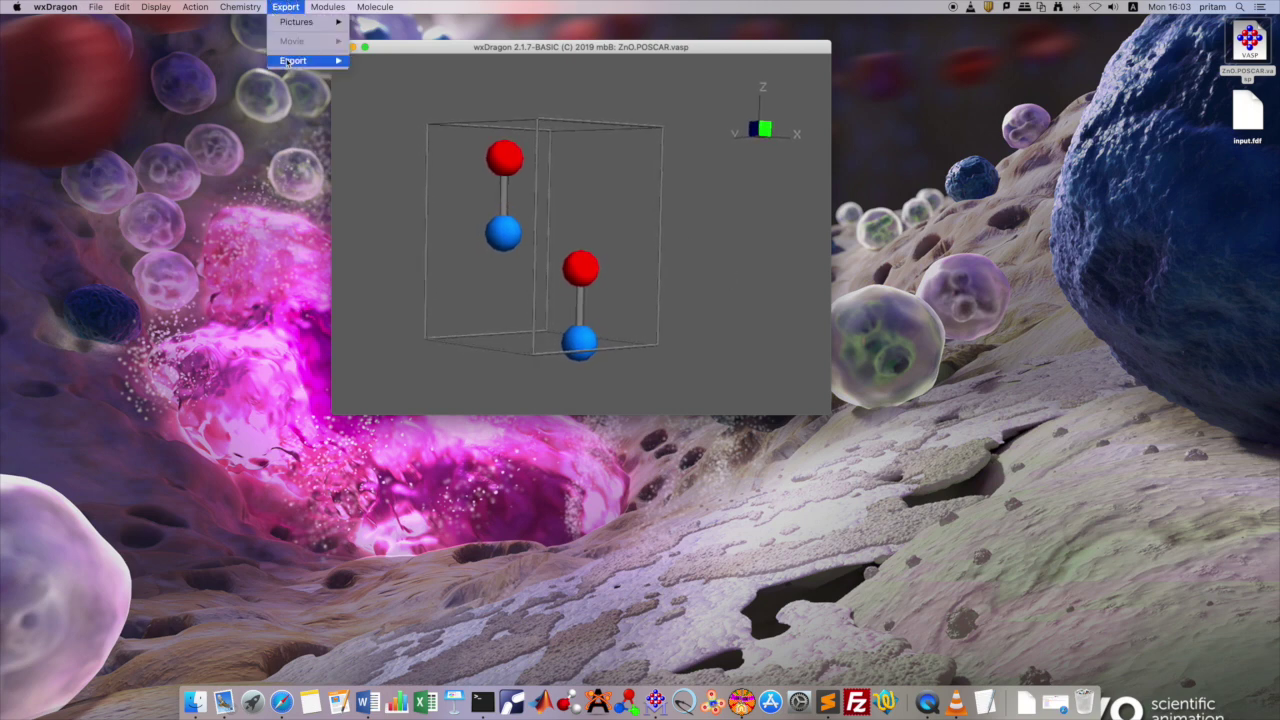
mouse_move(293, 61)
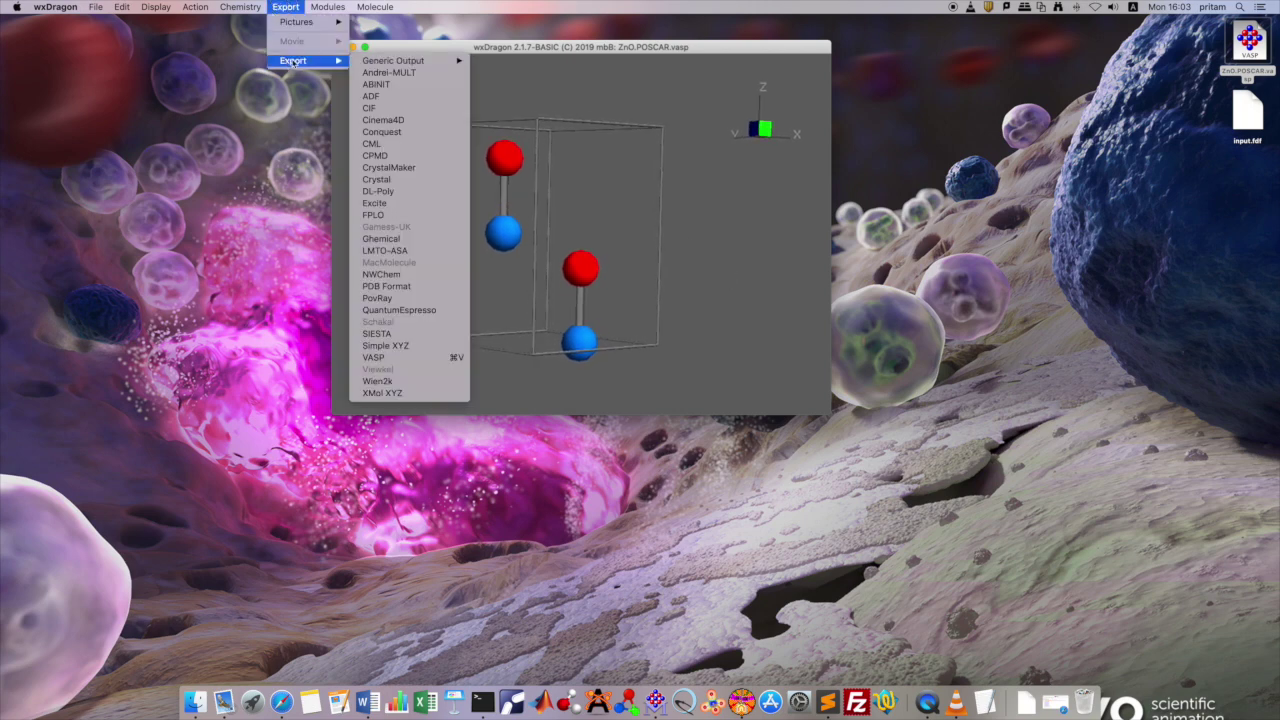
Step: Choose SIESTA as the export format and generate the SIESTA output text
click(385, 336)
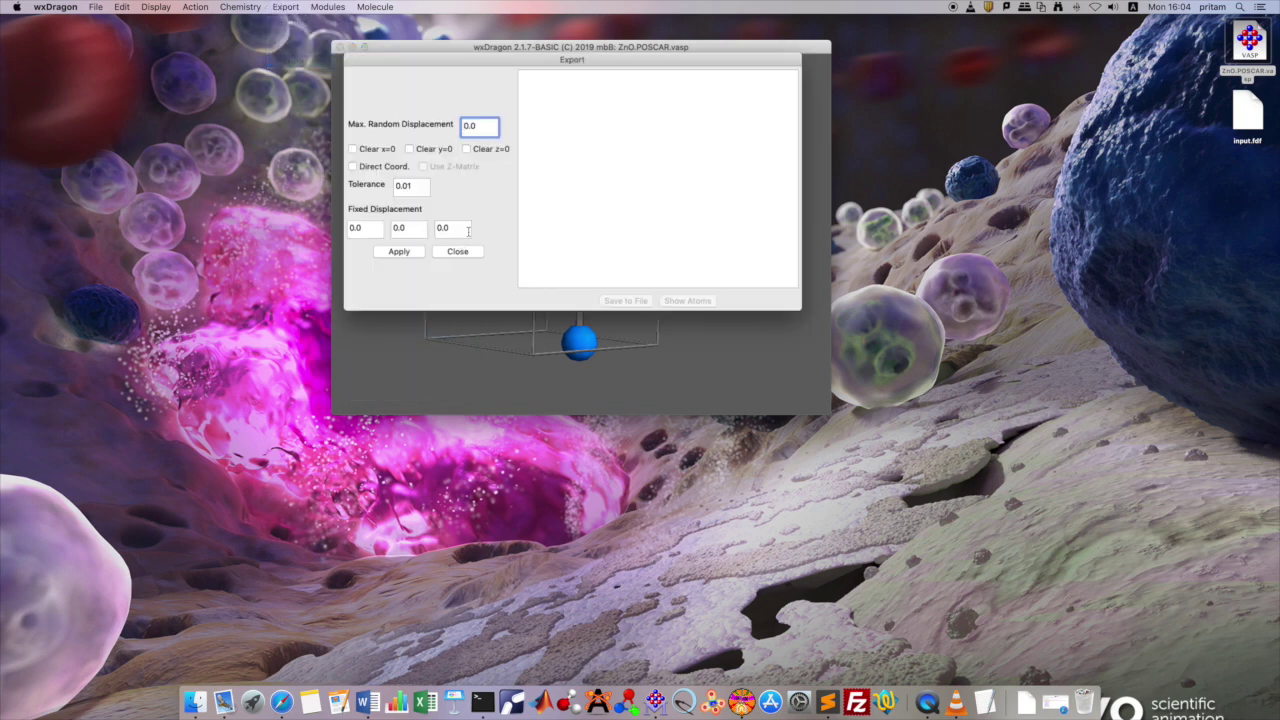
click(398, 252)
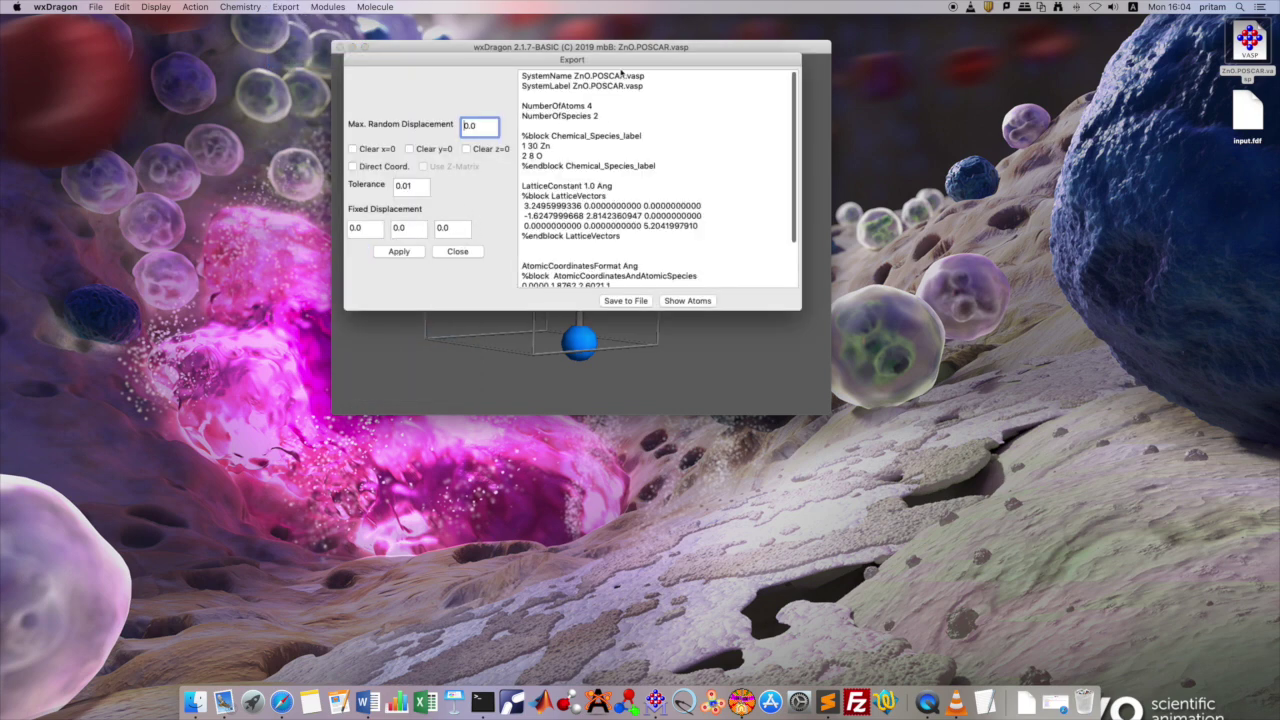
scroll(610, 228, down, 3)
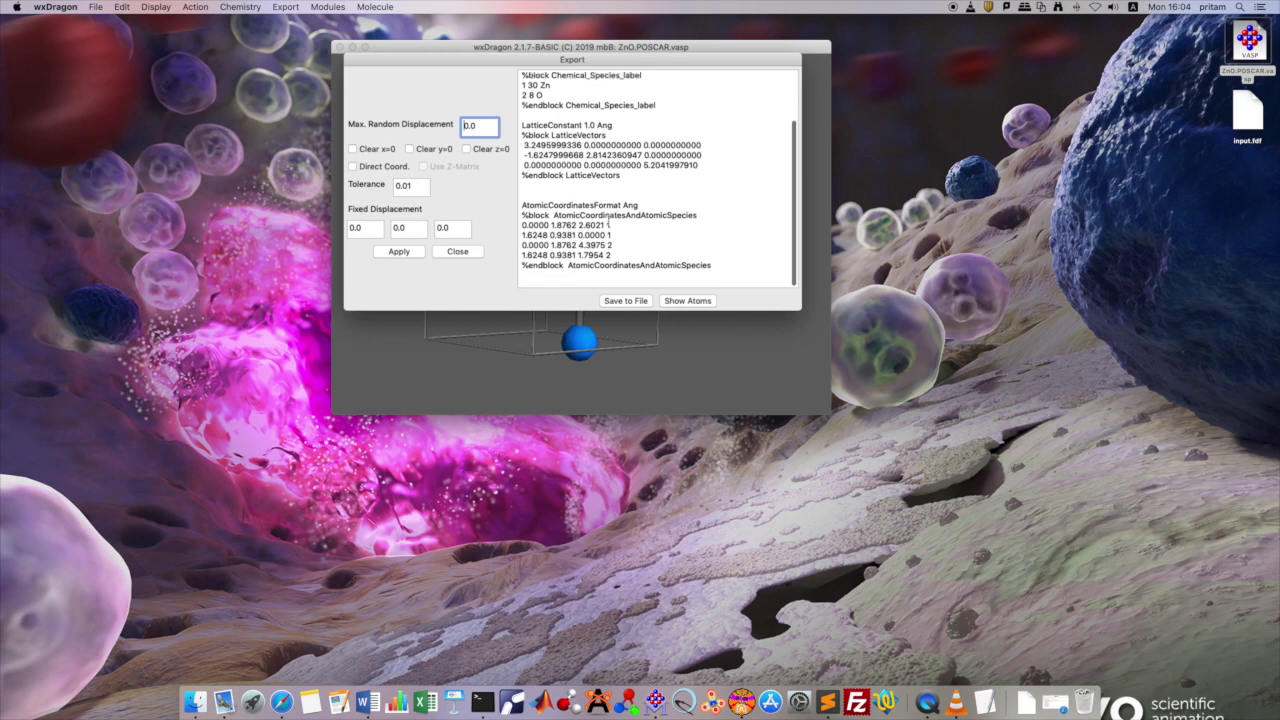
scroll(600, 180, up, 3)
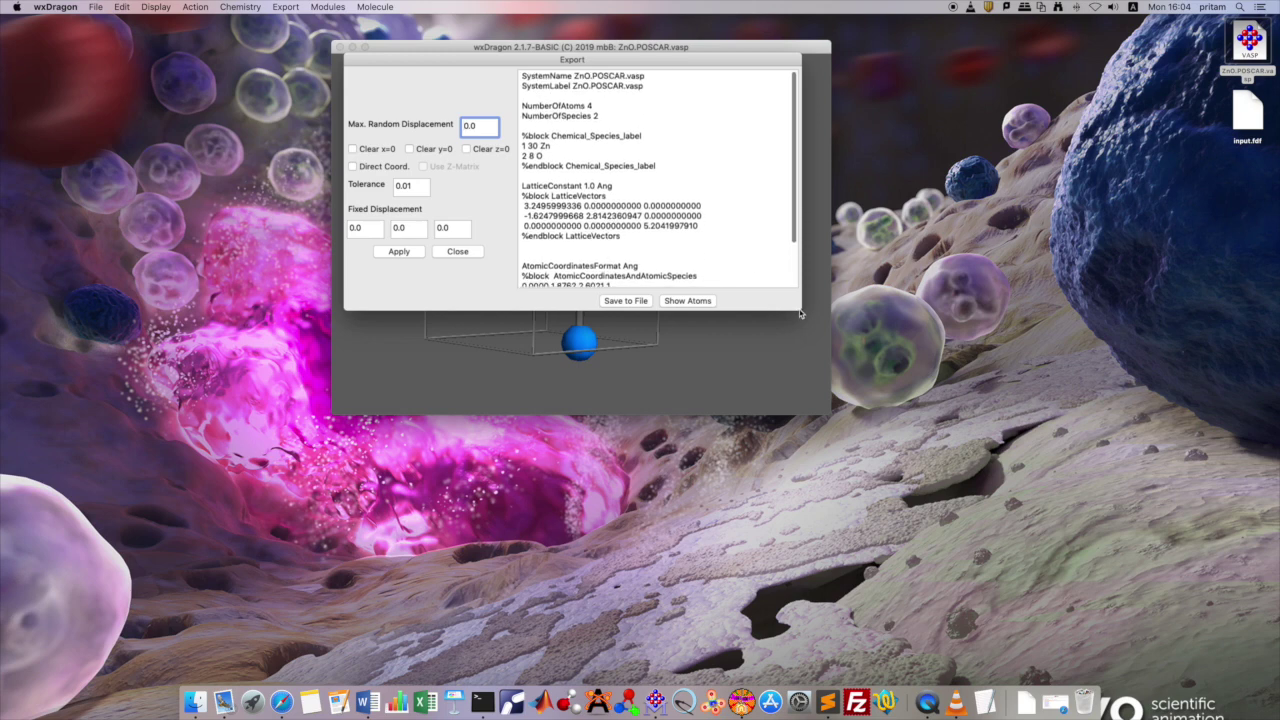
scroll(615, 200, down, 3)
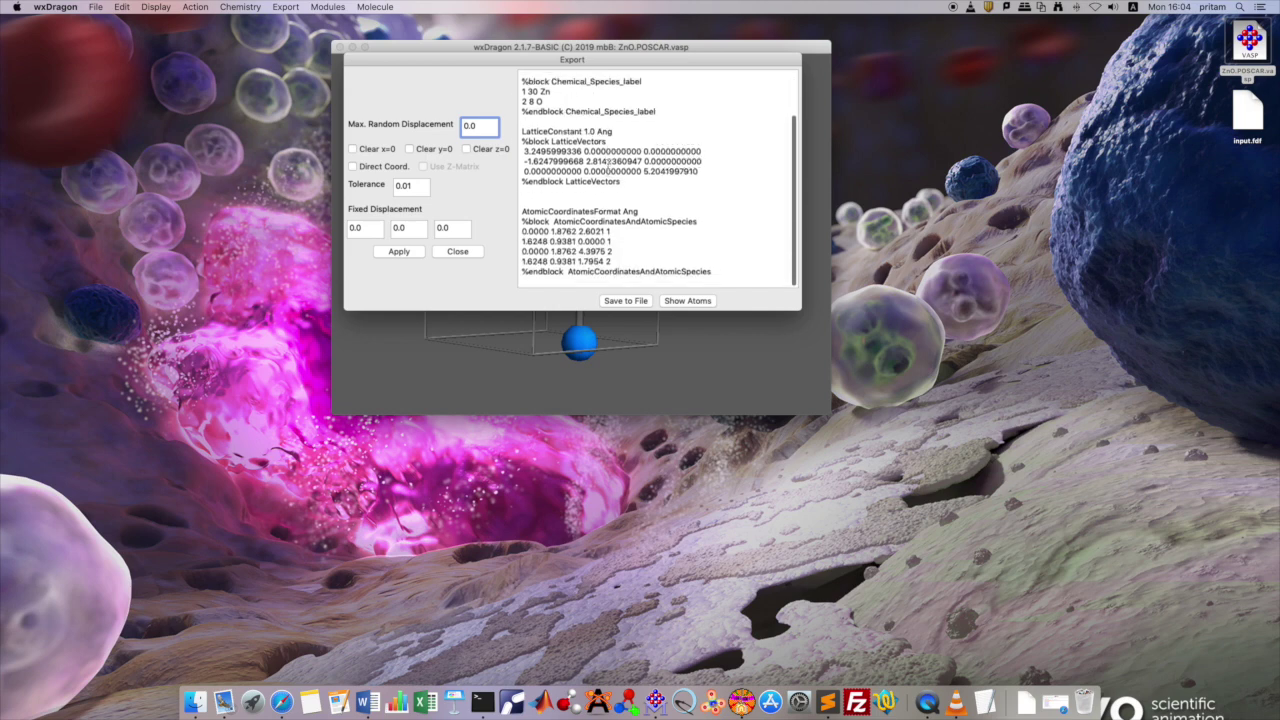
Step: Save the SIESTA output as input.fdf on the Desktop, replacing the old file, and close wxDragon
click(626, 300)
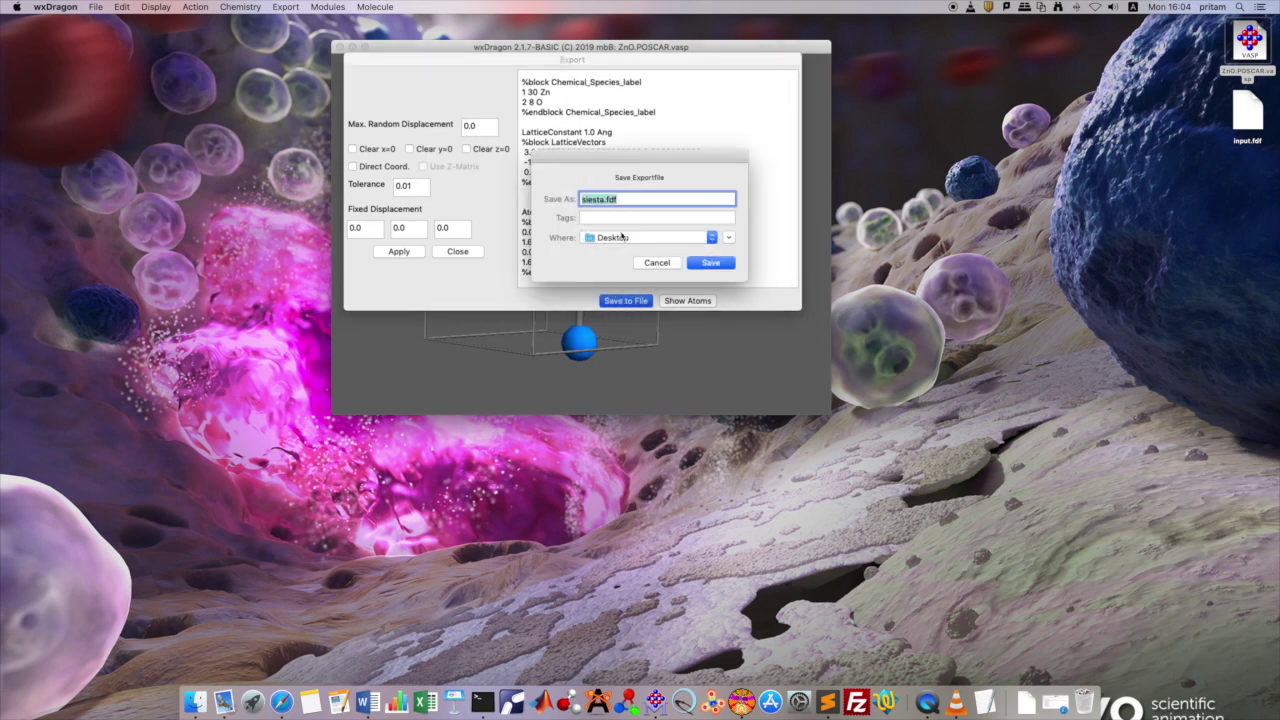
click(623, 199)
drag(606, 199, 578, 199)
text(input)
key(Return)
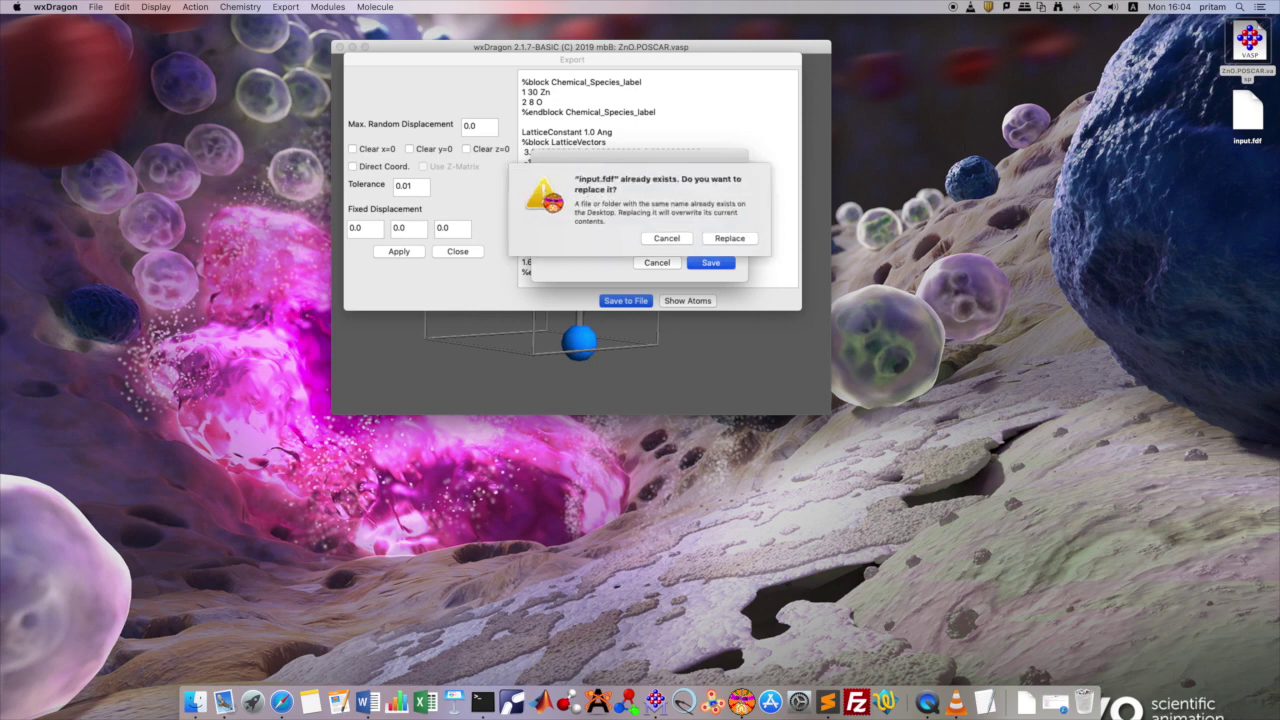
click(740, 242)
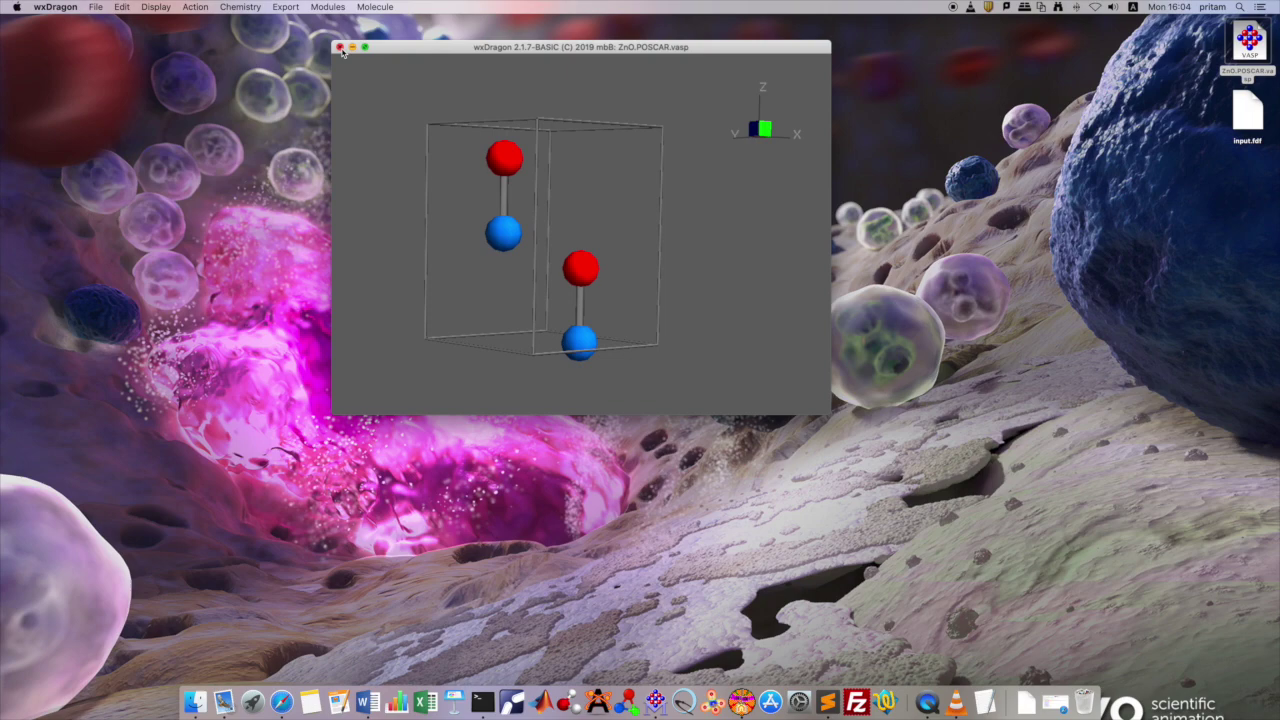
click(341, 49)
Step: Open input.fdf in a widened TextEdit window and review SystemName, atom/species counts and LatticeConstant 1.0 Ang
double_click(1247, 116)
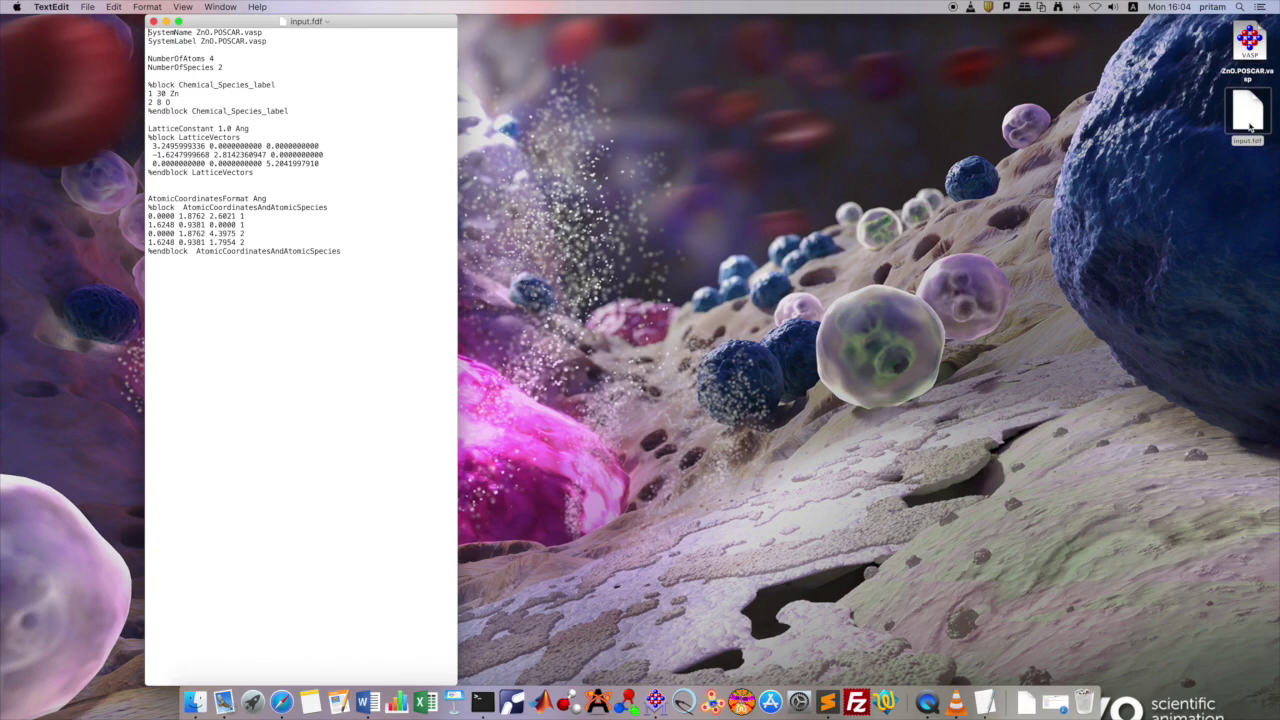
drag(457, 280, 1003, 268)
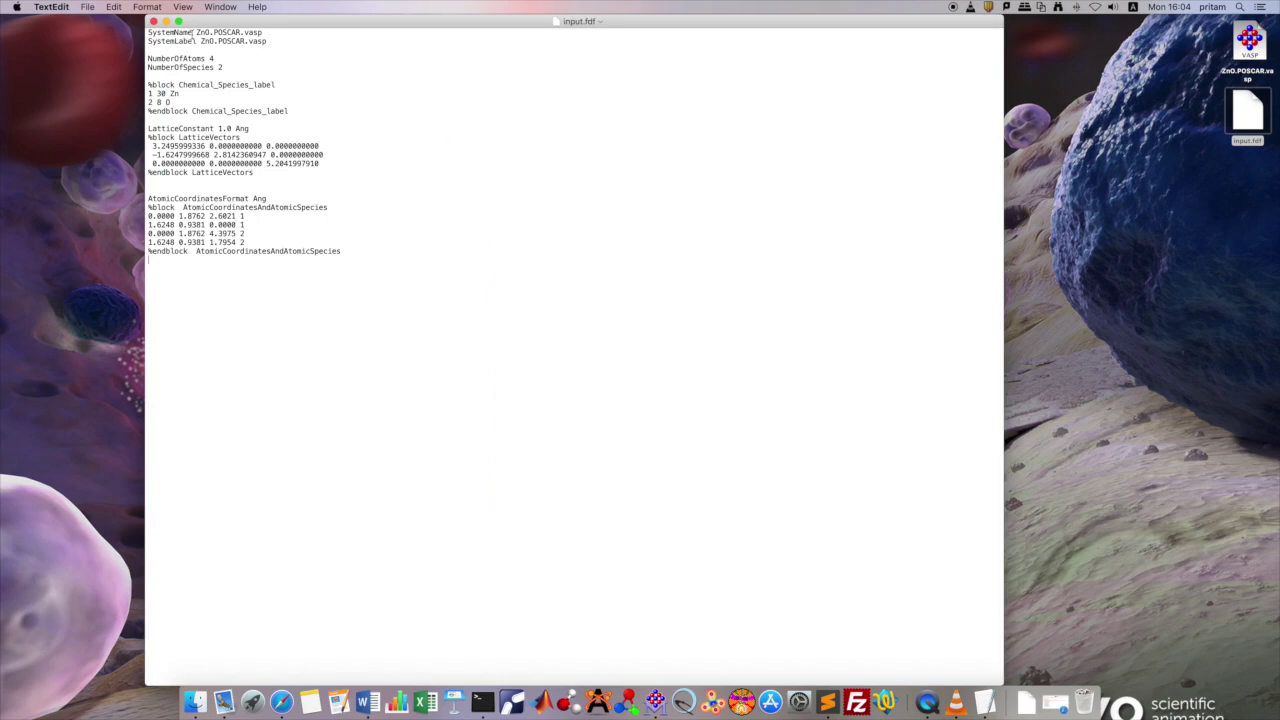
drag(192, 33, 126, 57)
drag(214, 67, 287, 111)
drag(212, 128, 275, 128)
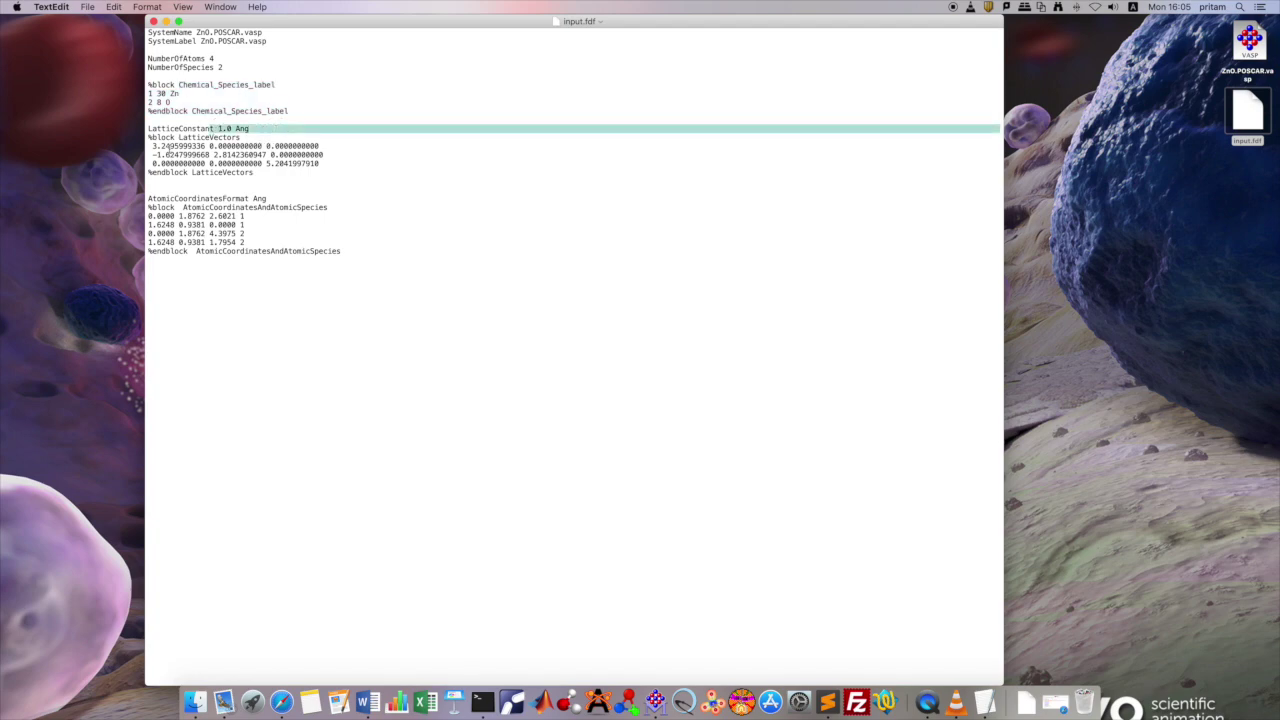
Step: Review the LatticeVectors block, atomic coordinates and species numbers 1, 1, 2, 2
drag(150, 134, 262, 246)
click(203, 196)
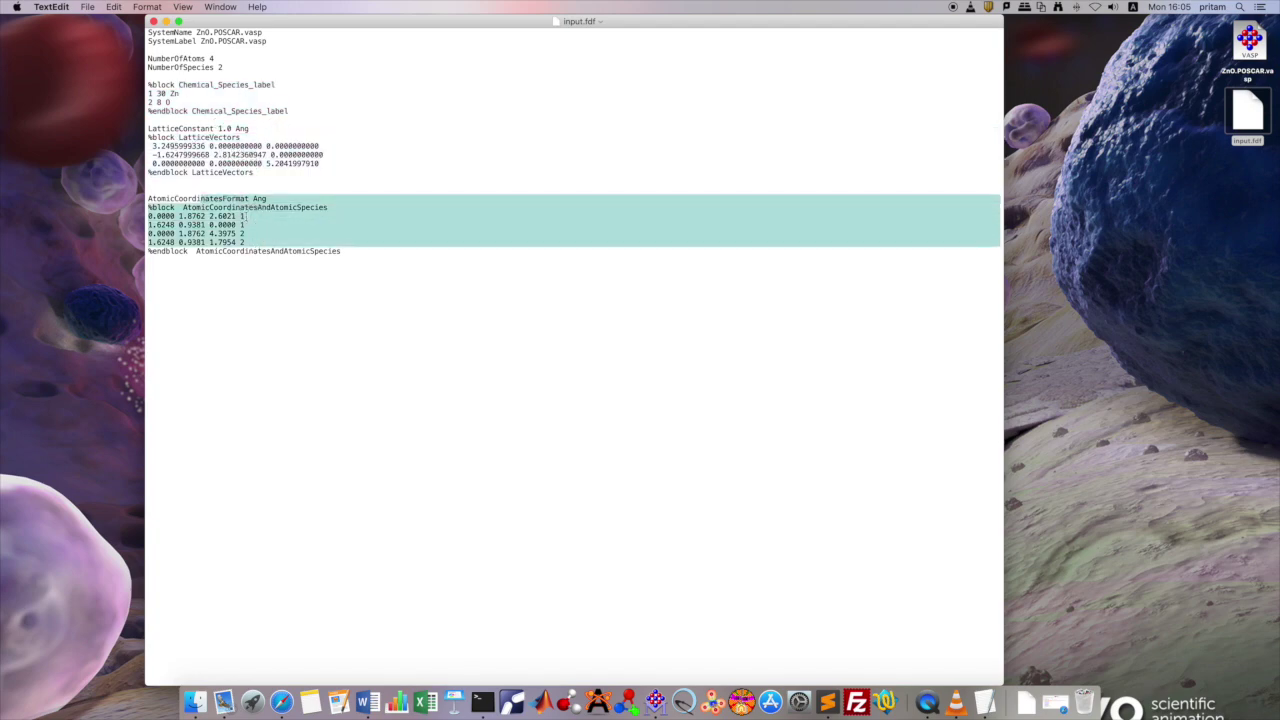
key(Right)
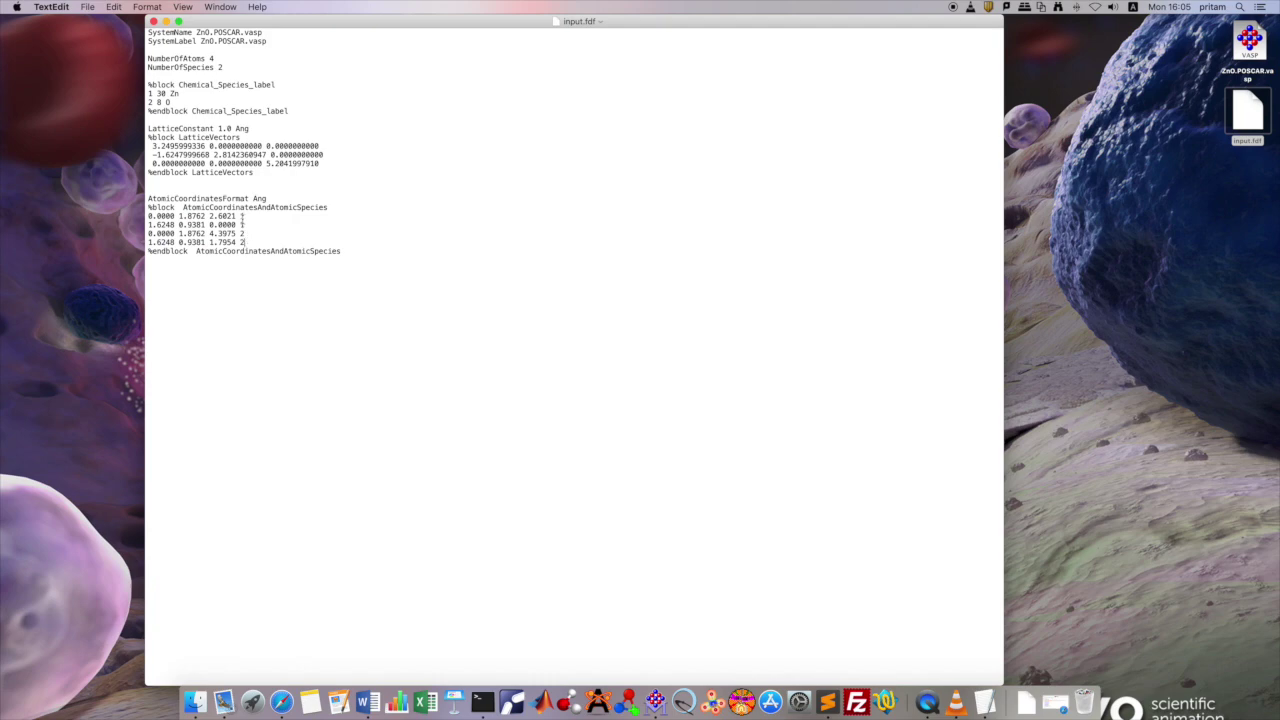
right_click(241, 216)
click(243, 222)
alt+drag(241, 216, 245, 246)
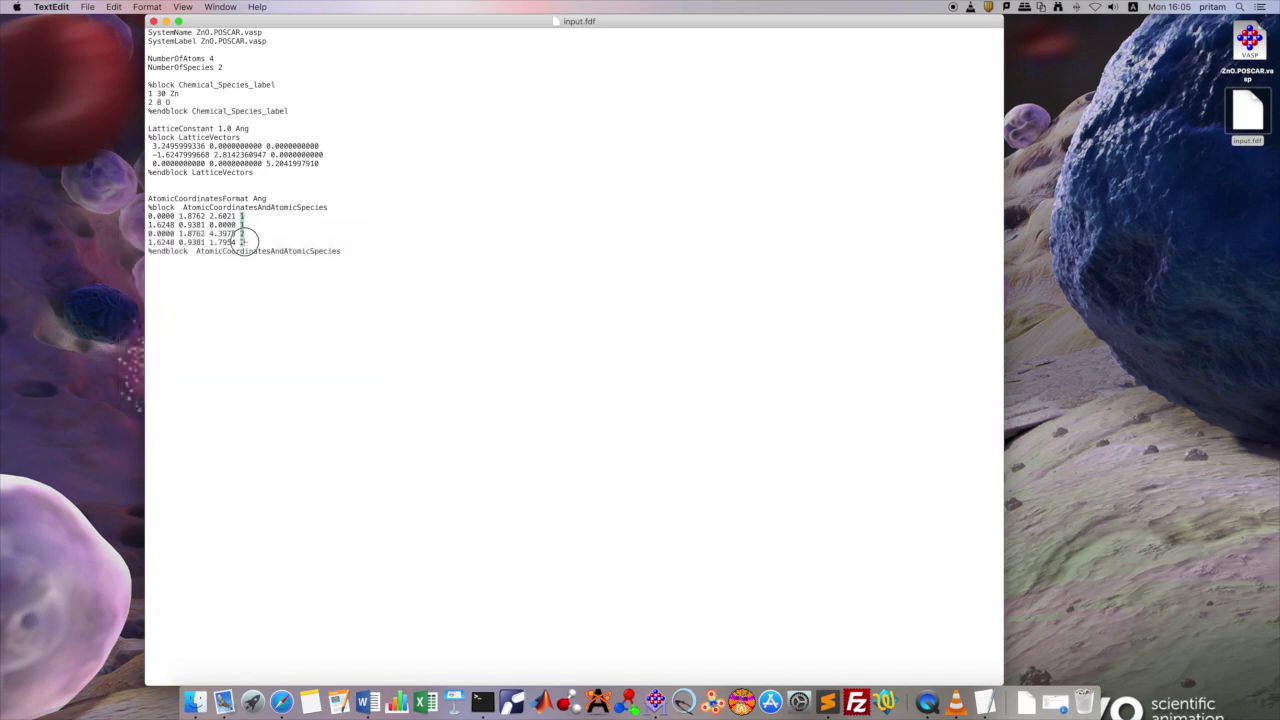
click(299, 232)
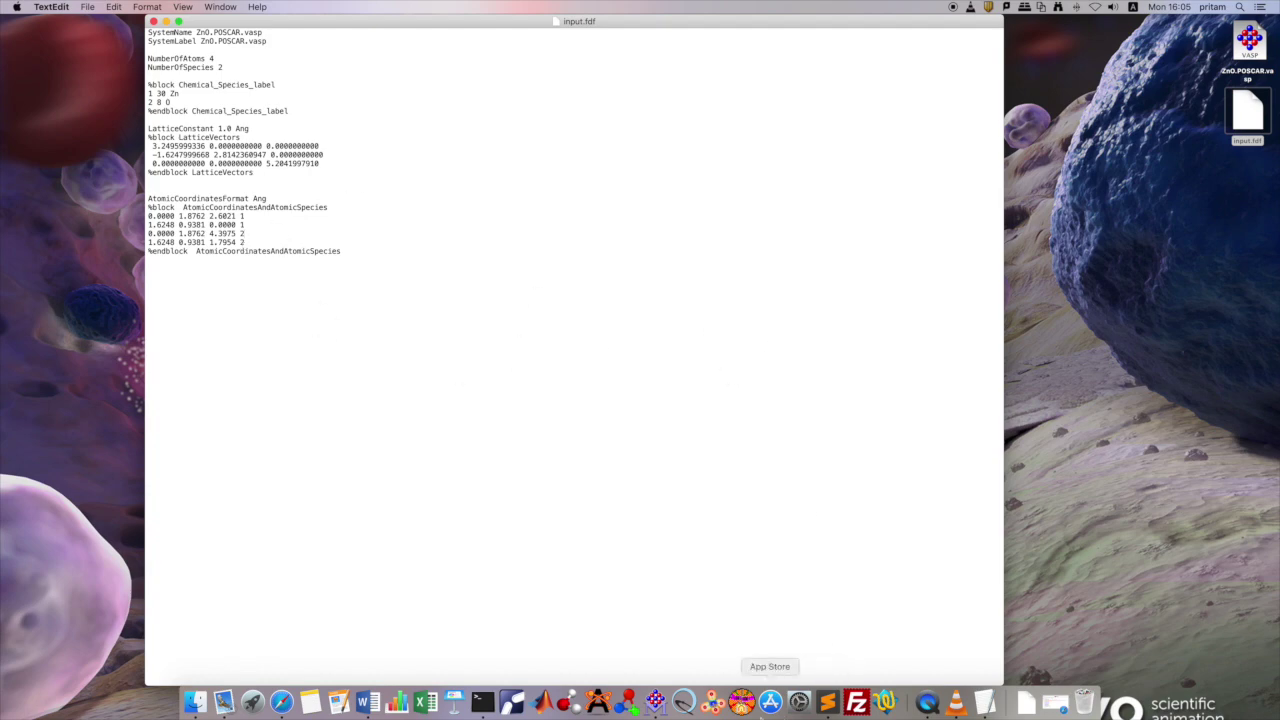
Step: Close the input.fdf document and quit TextEdit
click(153, 22)
key(super+q)
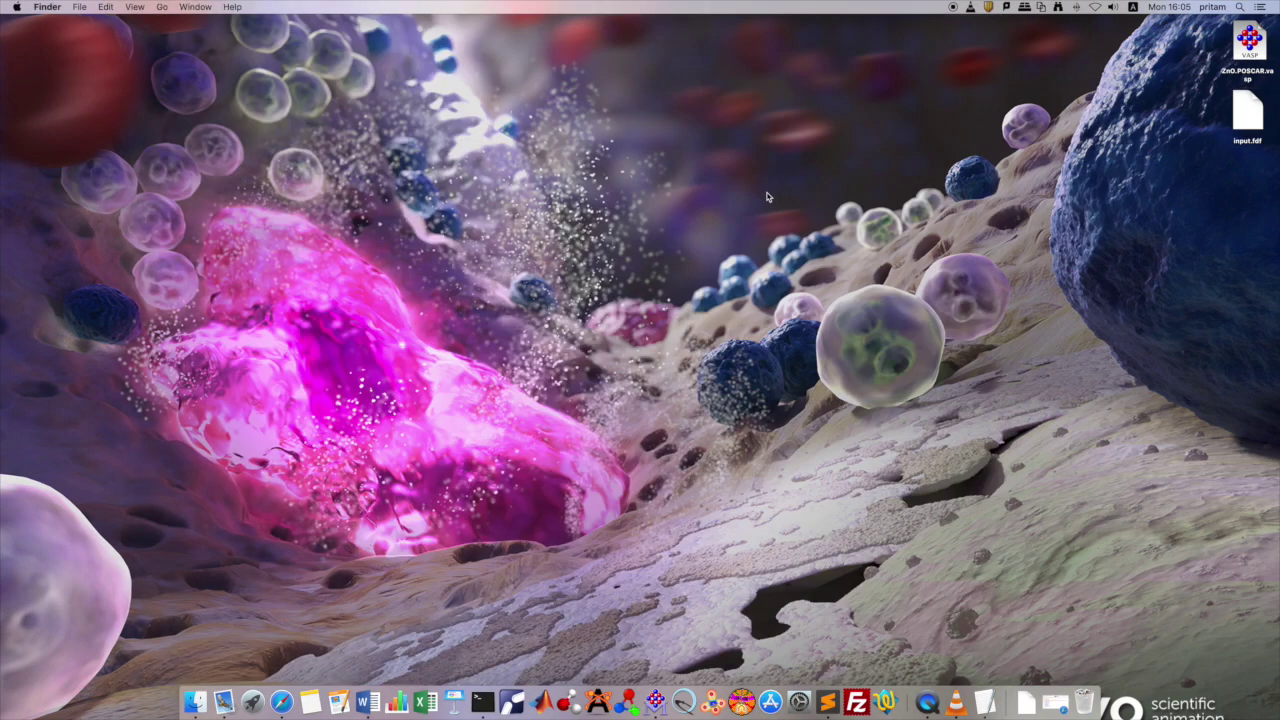